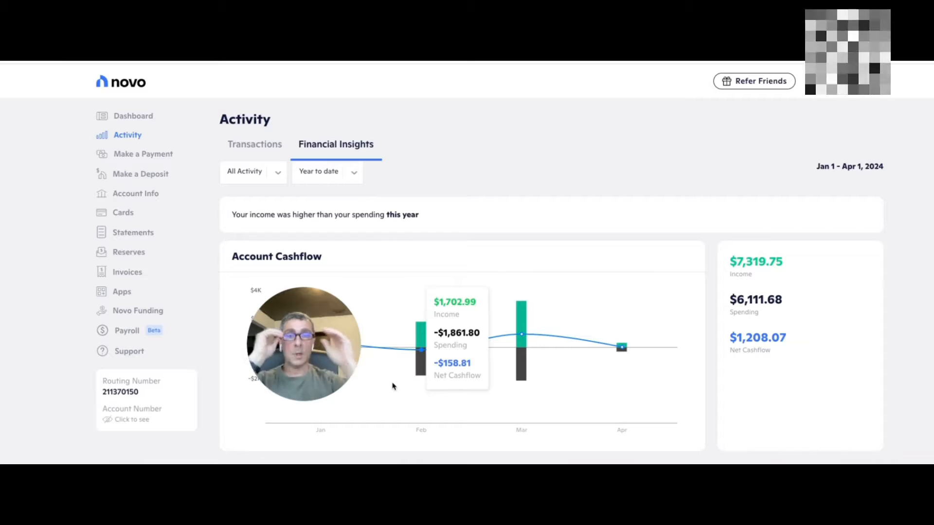
{"action": "left_click_drag", "start_coordinate": [299, 314], "coordinate": [62, 223]}
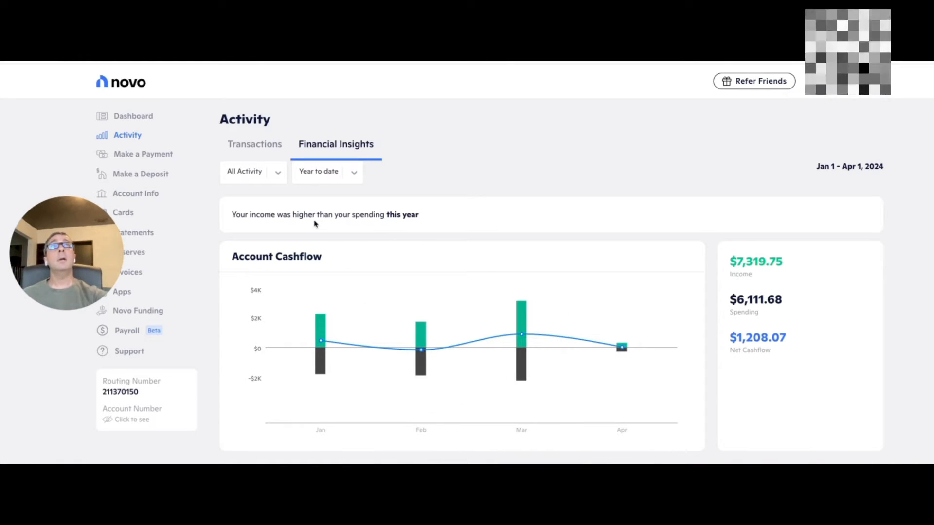
Open the account activity's Financial Insights and show the cashflow for the Year to date period.
{"action": "left_click", "coordinate": [134, 120]}
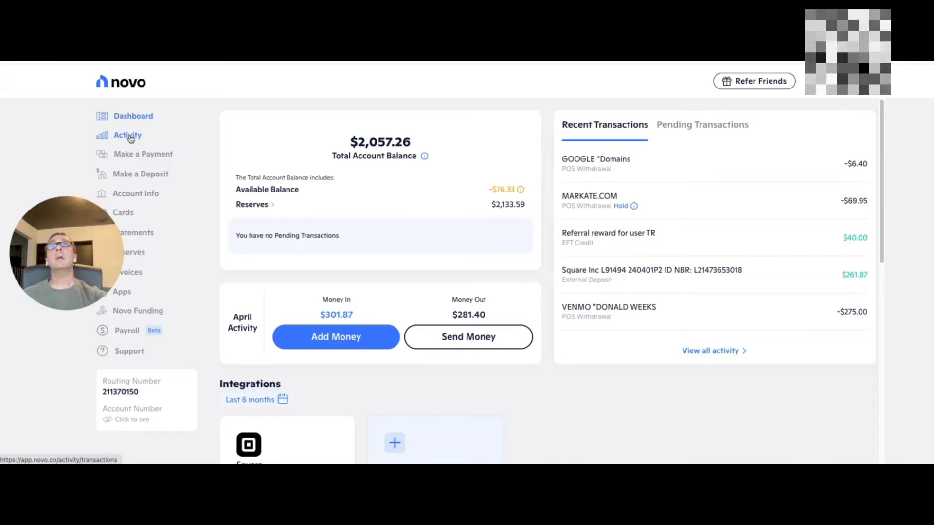
{"action": "left_click", "coordinate": [131, 138]}
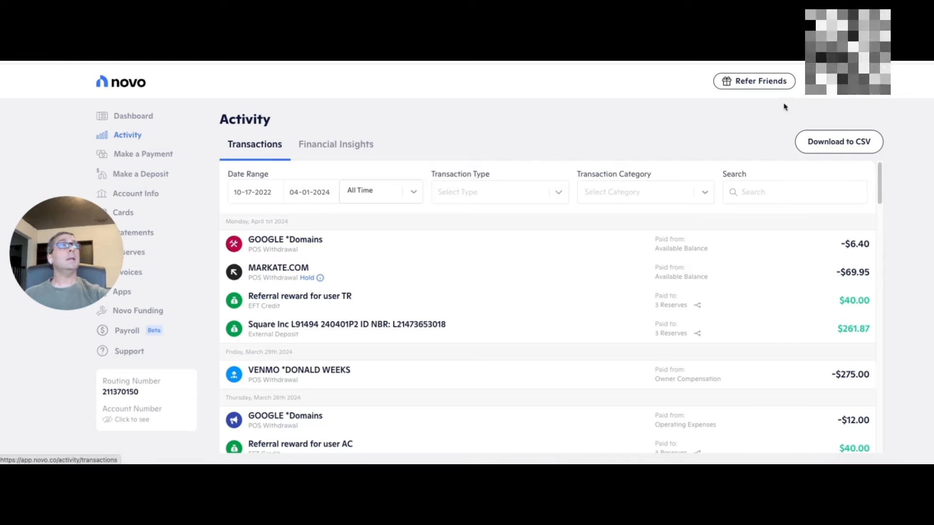
{"action": "left_click", "coordinate": [333, 150]}
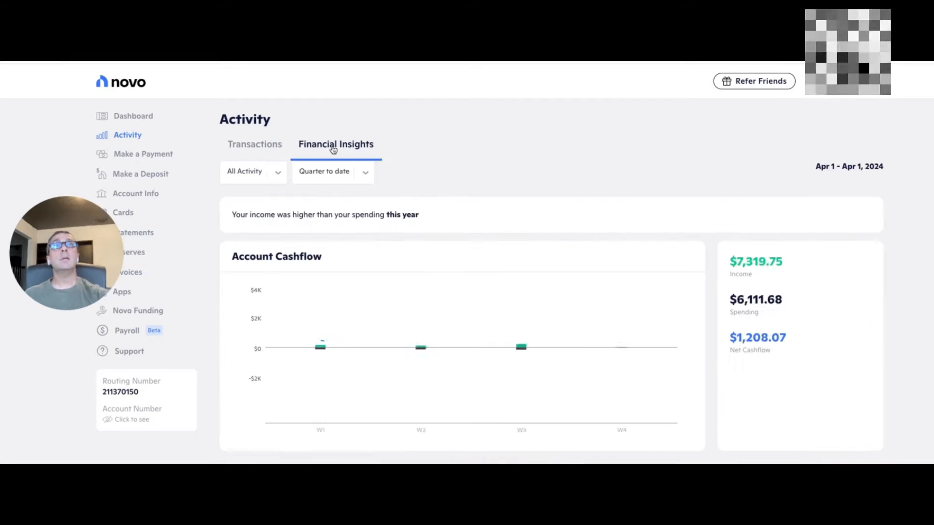
{"action": "left_click", "coordinate": [366, 173]}
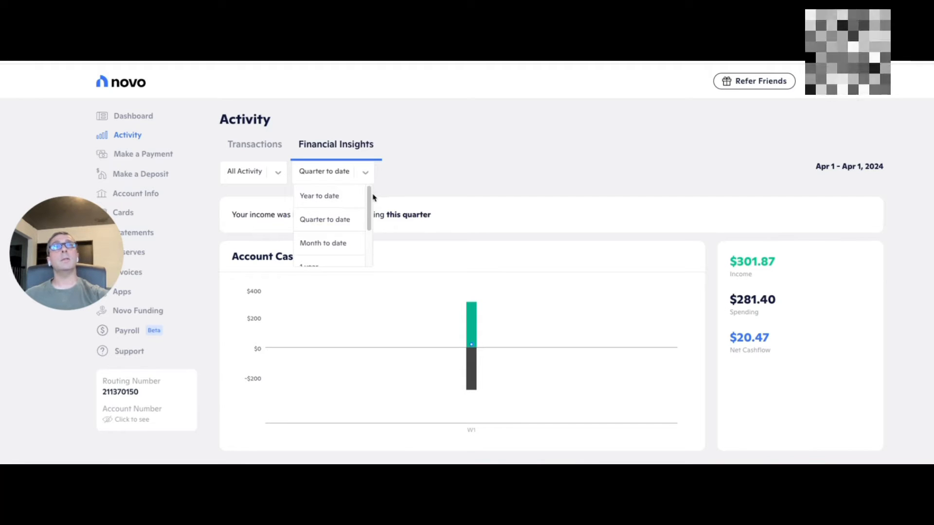
{"action": "left_click_drag", "start_coordinate": [371, 198], "coordinate": [370, 198]}
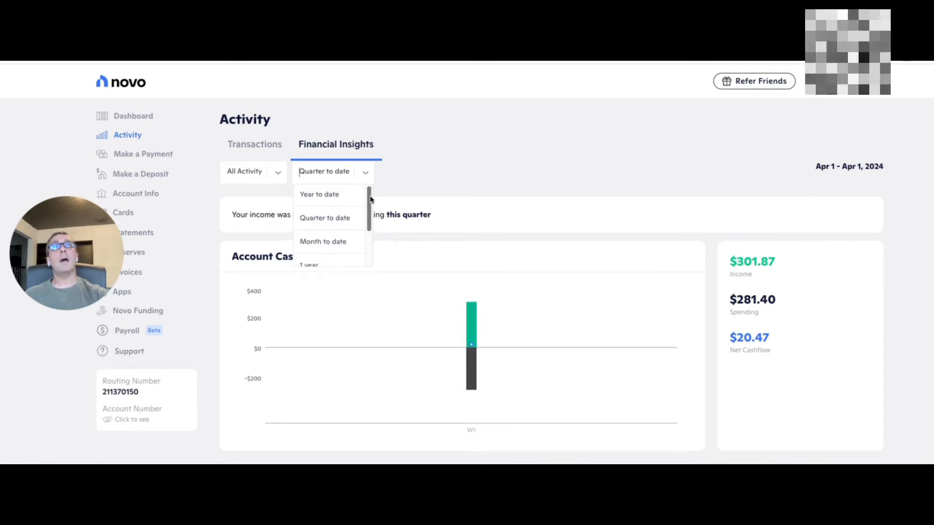
{"action": "left_click", "coordinate": [329, 195]}
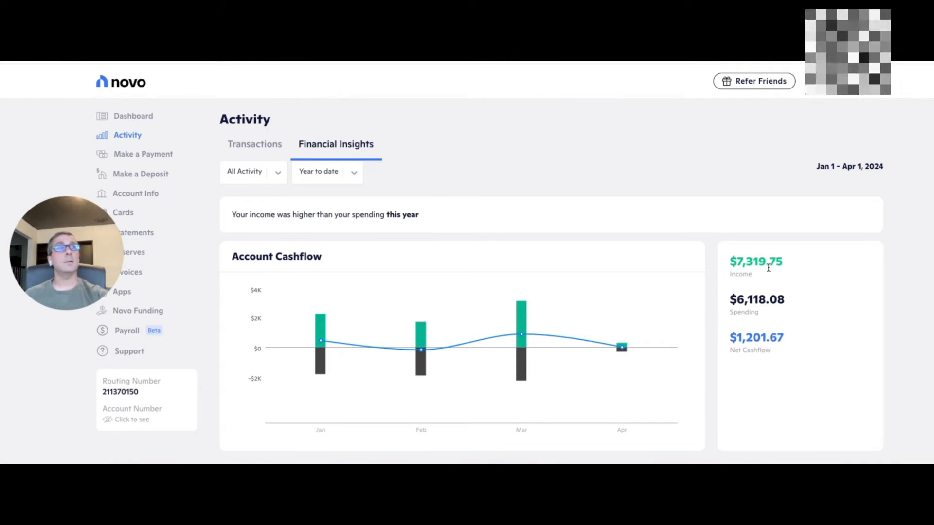
{"action": "mouse_move", "coordinate": [638, 292]}
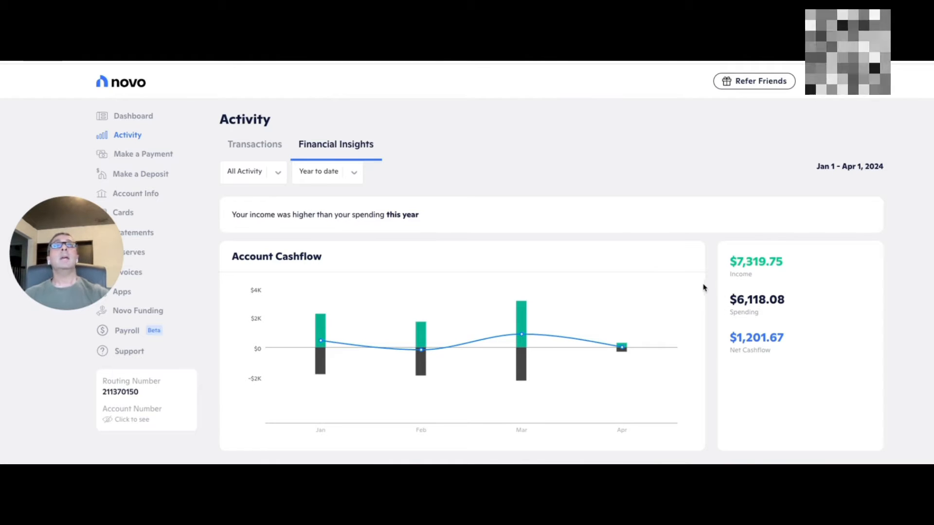
Return to the transactions list, view the details of the MARKATE.COM withdrawal and close them.
{"action": "left_click", "coordinate": [253, 146]}
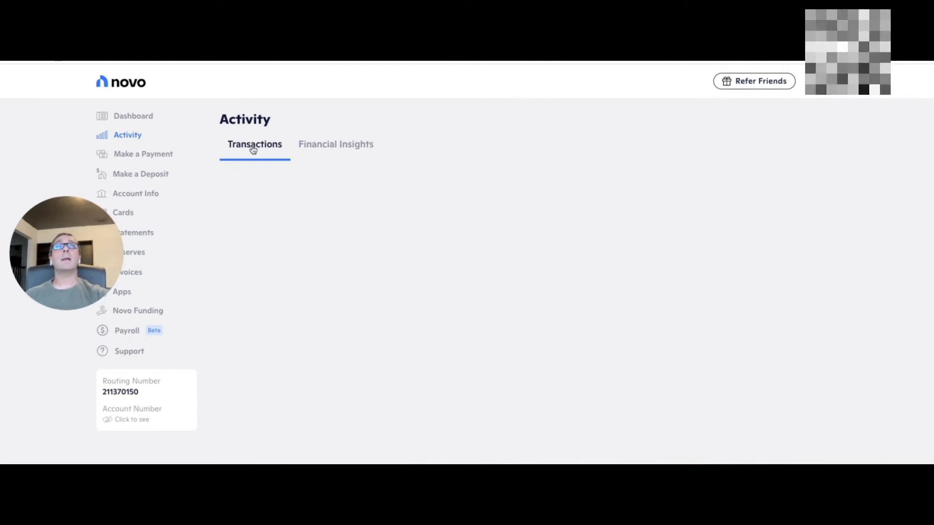
{"action": "scroll", "coordinate": [434, 313], "scroll_direction": "down", "scroll_amount": 1}
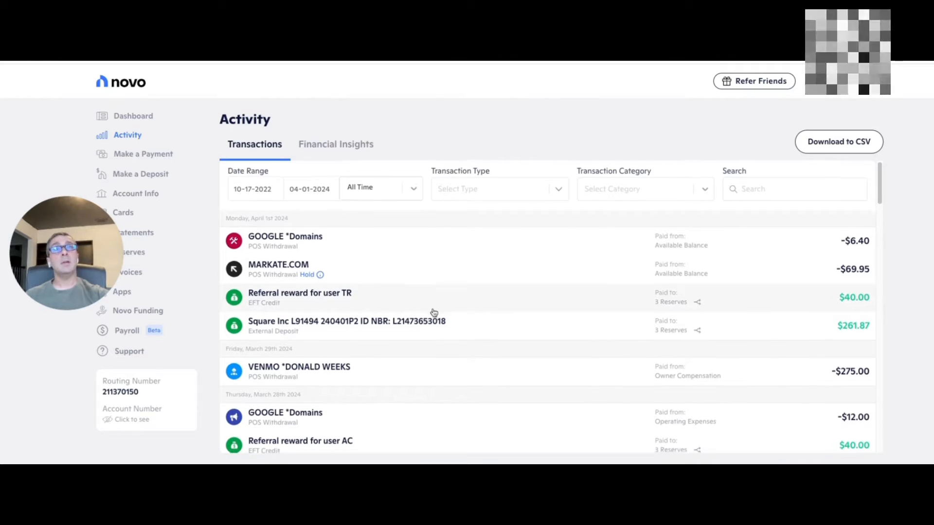
{"action": "scroll", "coordinate": [324, 302], "scroll_direction": "up", "scroll_amount": 1}
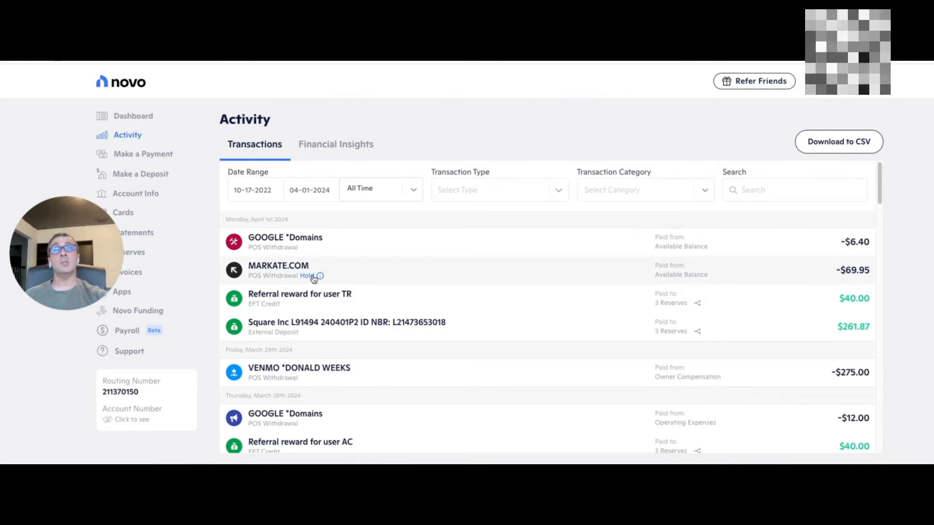
{"action": "left_click", "coordinate": [461, 278]}
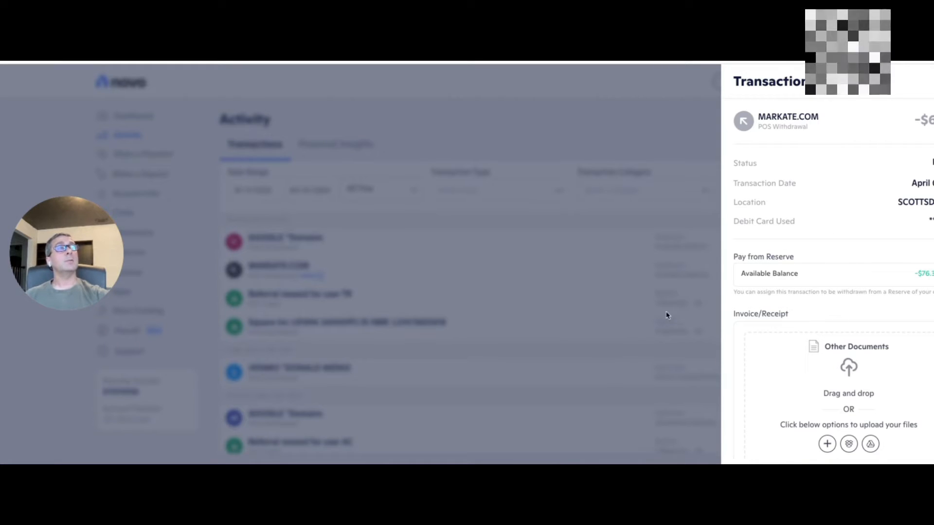
{"action": "left_click", "coordinate": [507, 323]}
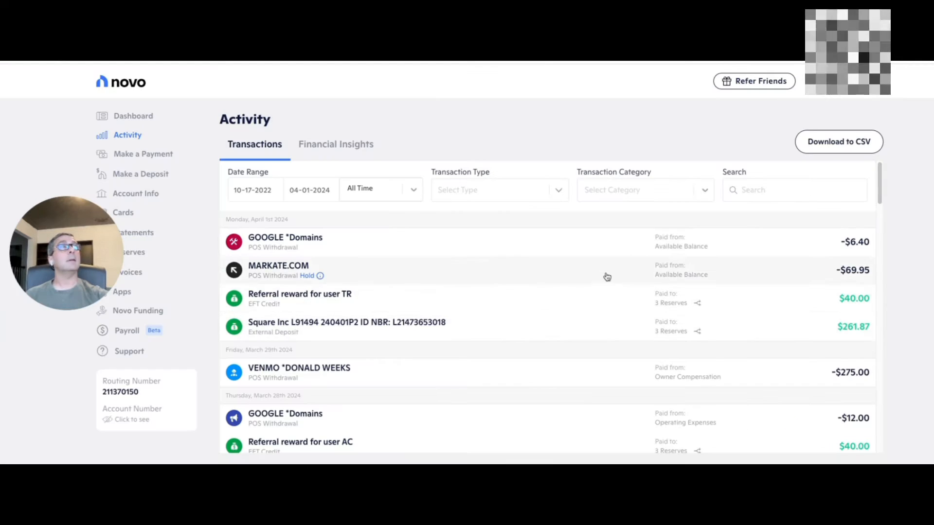
Set the April 1 Square Inc deposit's category to Sales for only this transaction, and open its note for editing before closing the details.
{"action": "scroll", "coordinate": [297, 315], "scroll_direction": "down", "scroll_amount": 1}
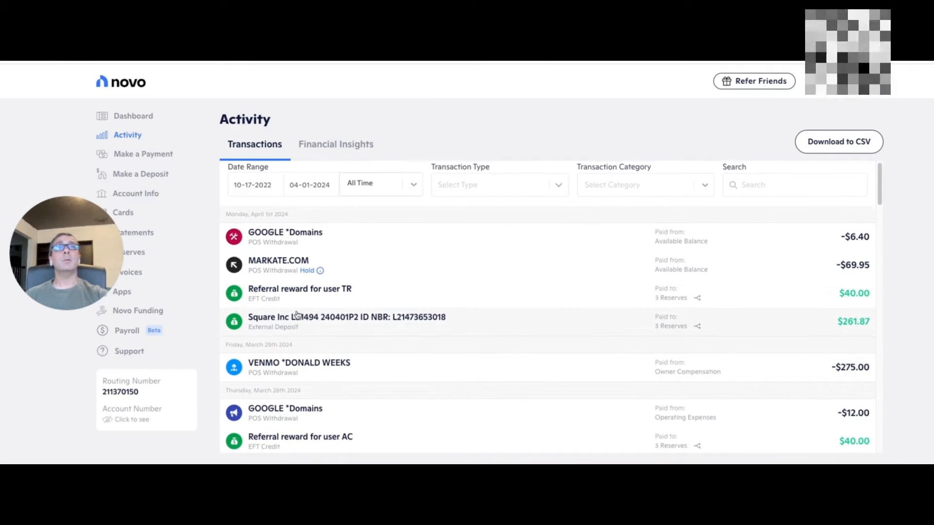
{"action": "left_click", "coordinate": [317, 326]}
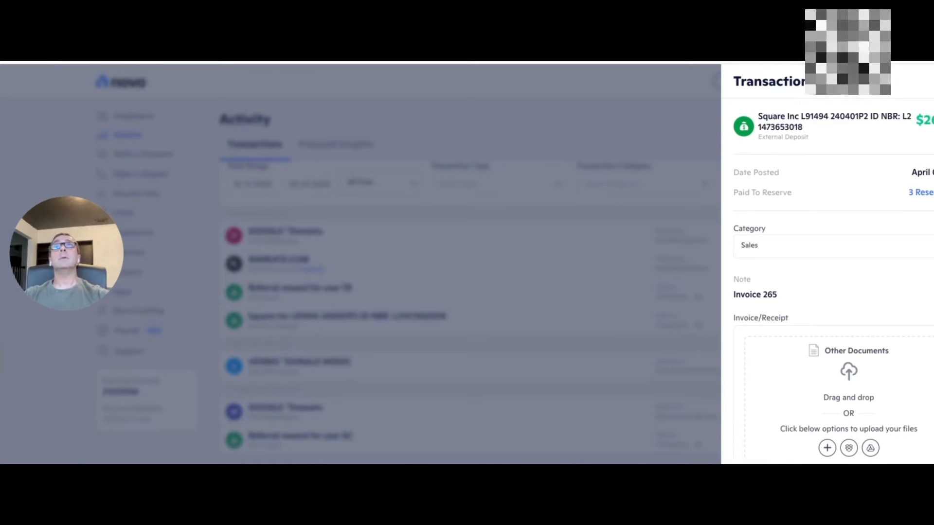
{"action": "key", "text": "ctrl+super+f"}
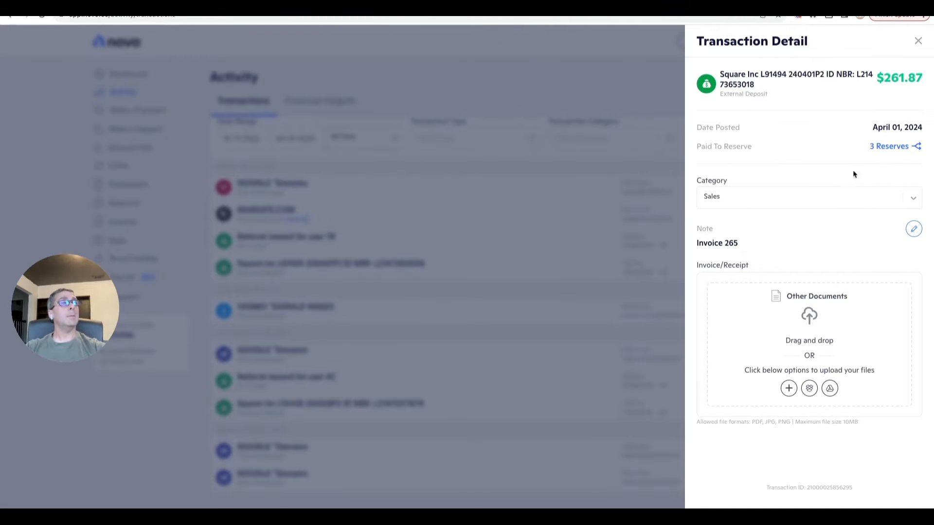
{"action": "left_click", "coordinate": [915, 200]}
{"action": "left_click", "coordinate": [908, 246]}
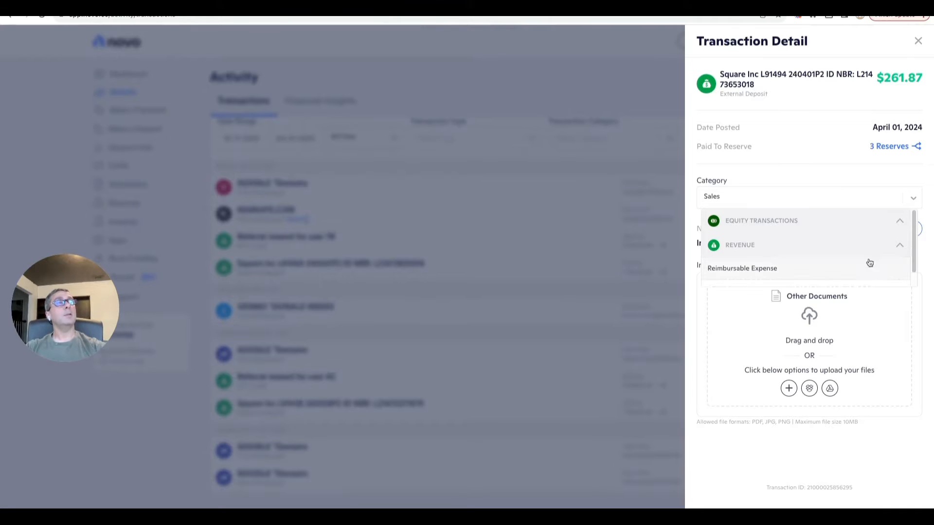
{"action": "scroll", "coordinate": [822, 267], "scroll_direction": "down", "scroll_amount": 1}
{"action": "left_click", "coordinate": [733, 281]}
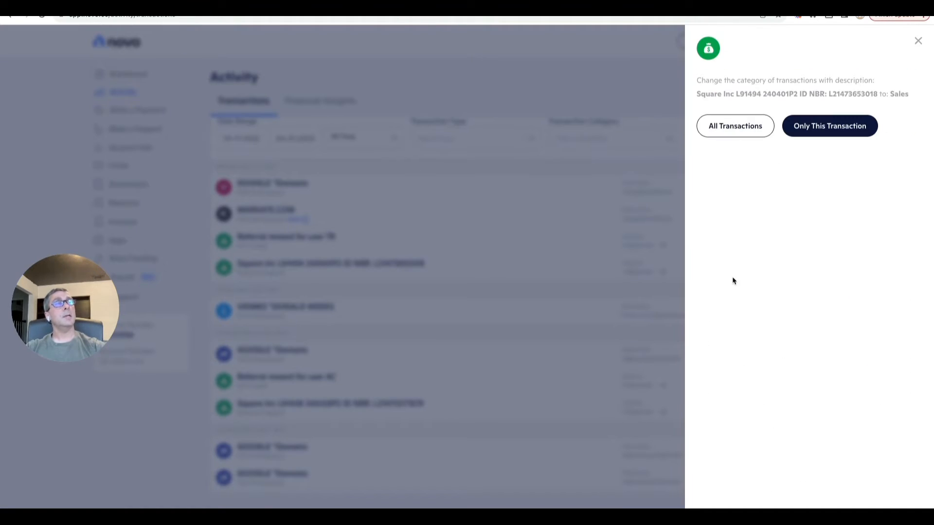
{"action": "left_click", "coordinate": [842, 130]}
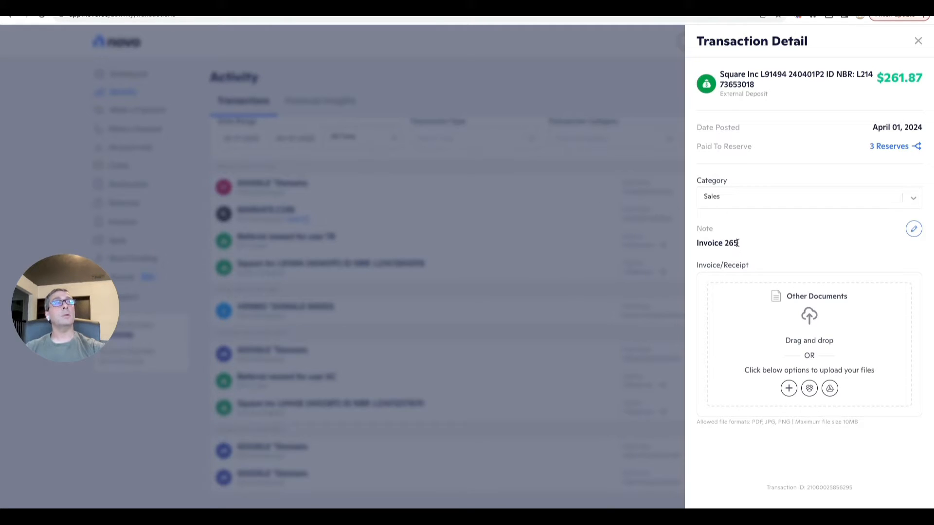
{"action": "left_click", "coordinate": [913, 229]}
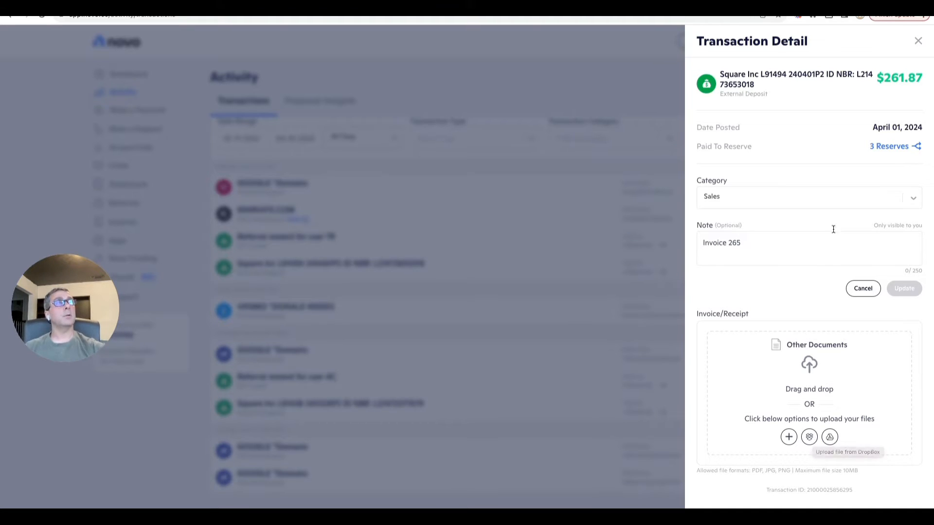
{"action": "left_click", "coordinate": [918, 43]}
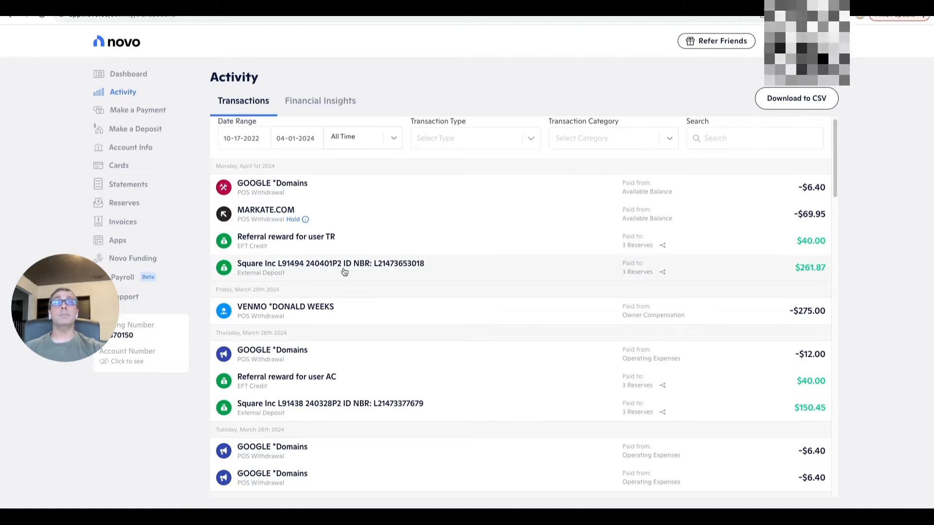
Open the March 20 LOWE'S transaction and review its details, including the reserves it can be paid from.
{"action": "scroll", "coordinate": [343, 272], "scroll_direction": "down", "scroll_amount": 1}
{"action": "scroll", "coordinate": [329, 302], "scroll_direction": "down", "scroll_amount": 3}
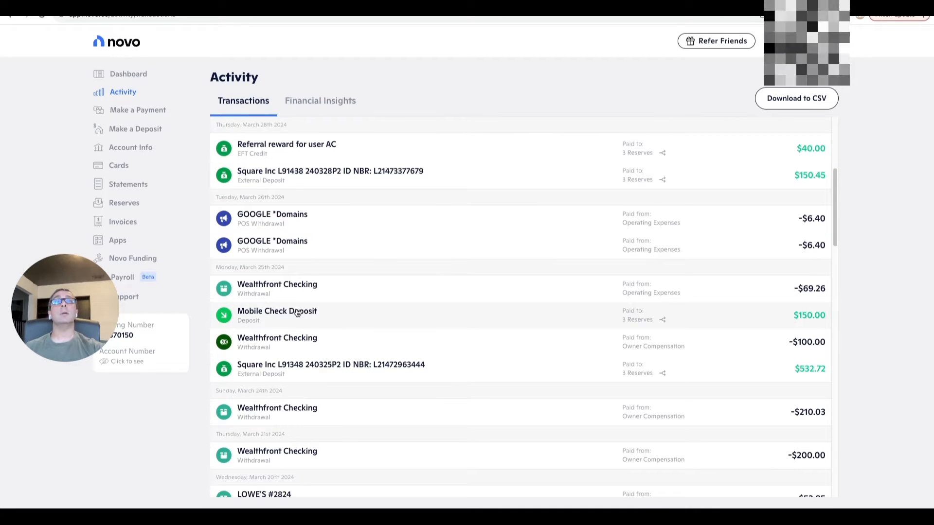
{"action": "scroll", "coordinate": [299, 311], "scroll_direction": "down", "scroll_amount": 2}
{"action": "scroll", "coordinate": [301, 313], "scroll_direction": "down", "scroll_amount": 3}
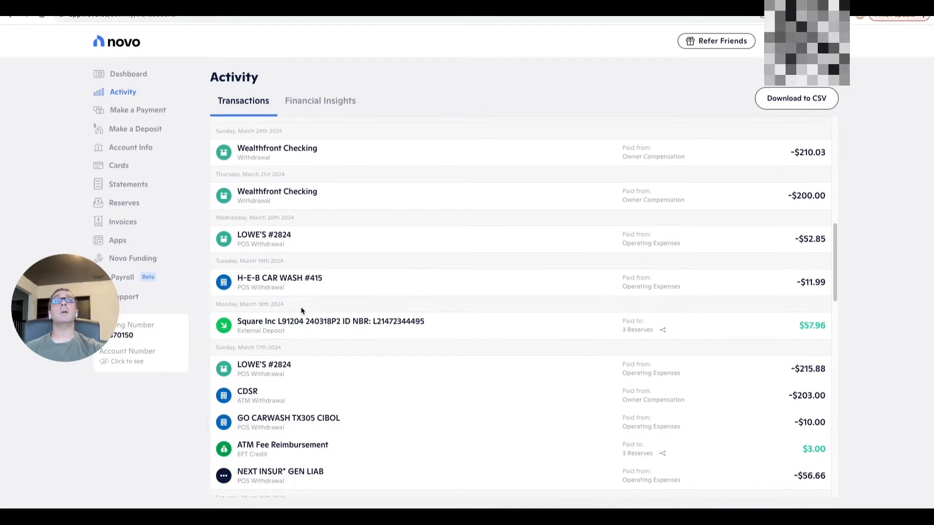
{"action": "left_click", "coordinate": [257, 234]}
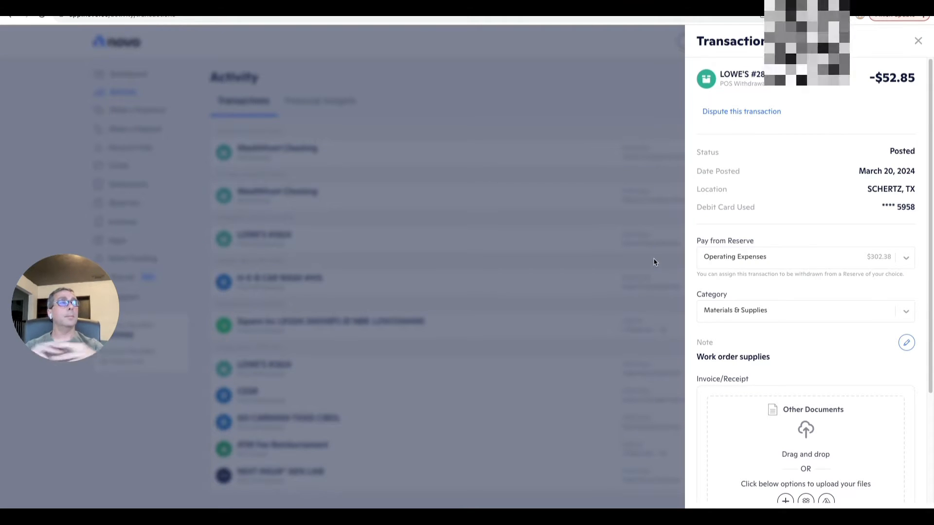
{"action": "scroll", "coordinate": [803, 348], "scroll_direction": "down", "scroll_amount": 3}
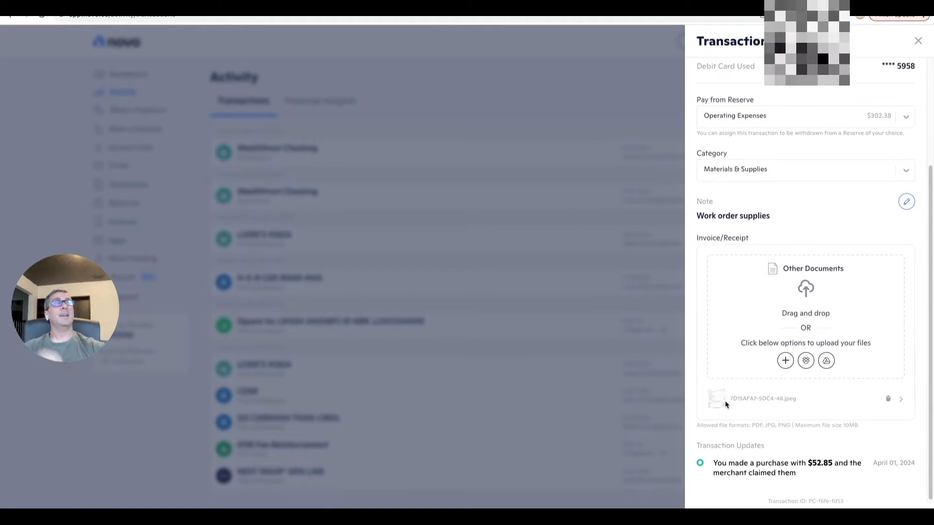
{"action": "scroll", "coordinate": [725, 400], "scroll_direction": "up", "scroll_amount": 3}
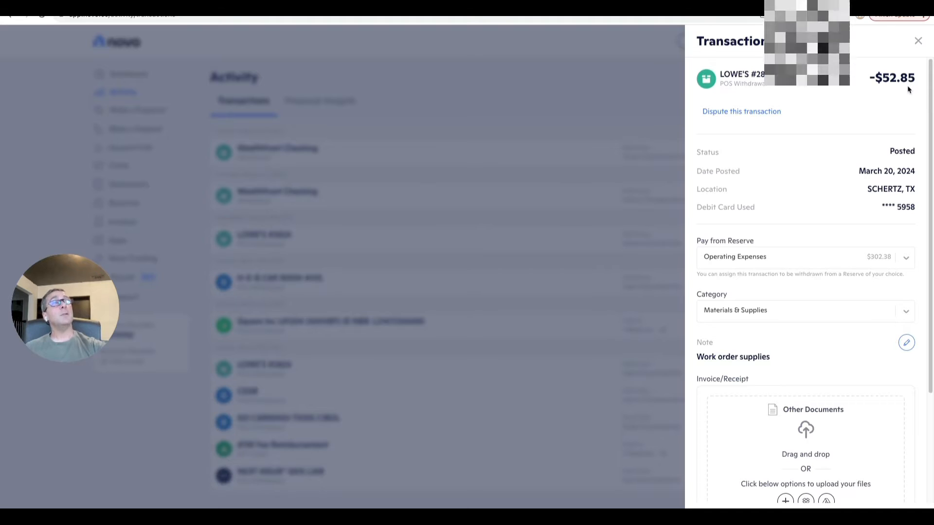
{"action": "left_click", "coordinate": [812, 266]}
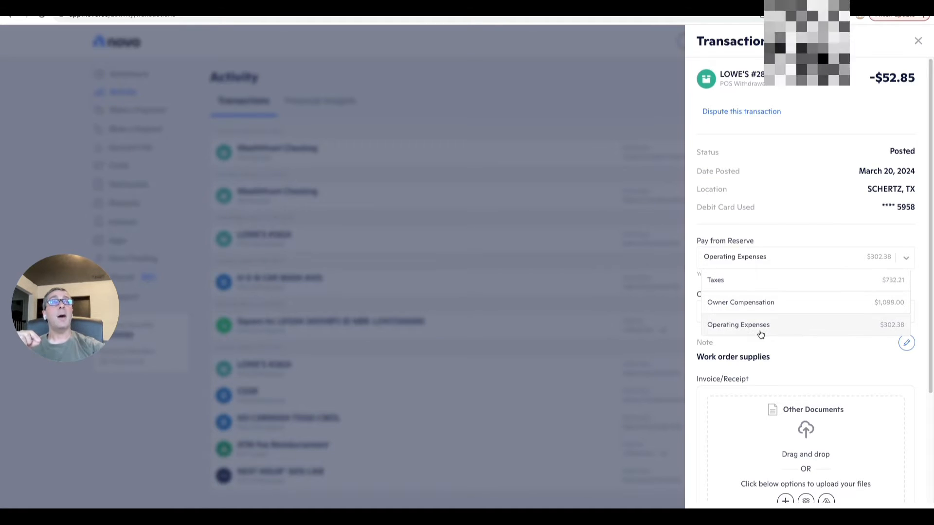
{"action": "left_click", "coordinate": [801, 371]}
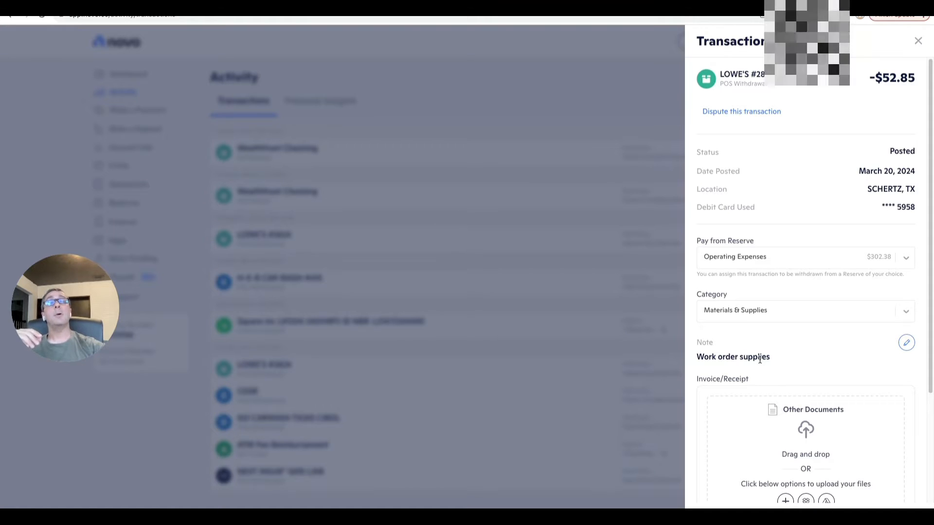
Open the receipt image attached to the March 20 LOWE'S transaction and read through its items, totals and payment details.
{"action": "scroll", "coordinate": [776, 323], "scroll_direction": "down", "scroll_amount": 1}
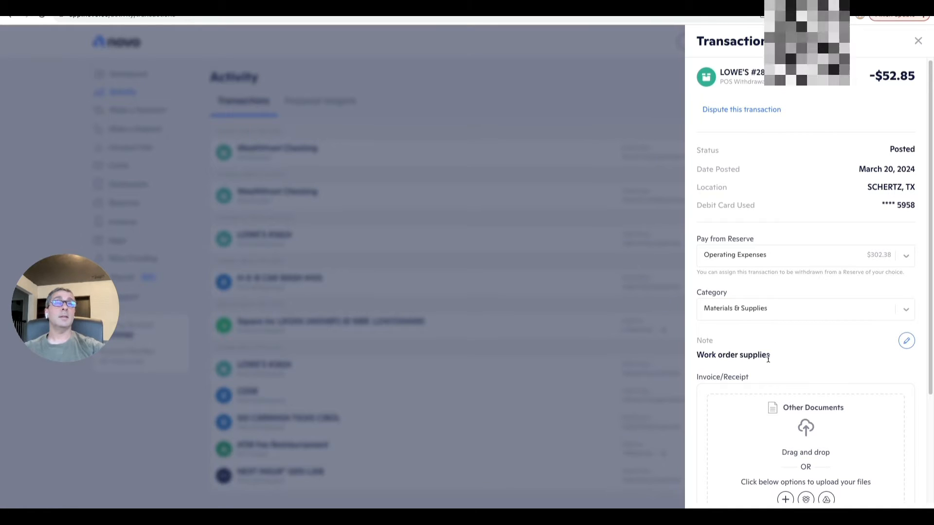
{"action": "scroll", "coordinate": [768, 358], "scroll_direction": "down", "scroll_amount": 1}
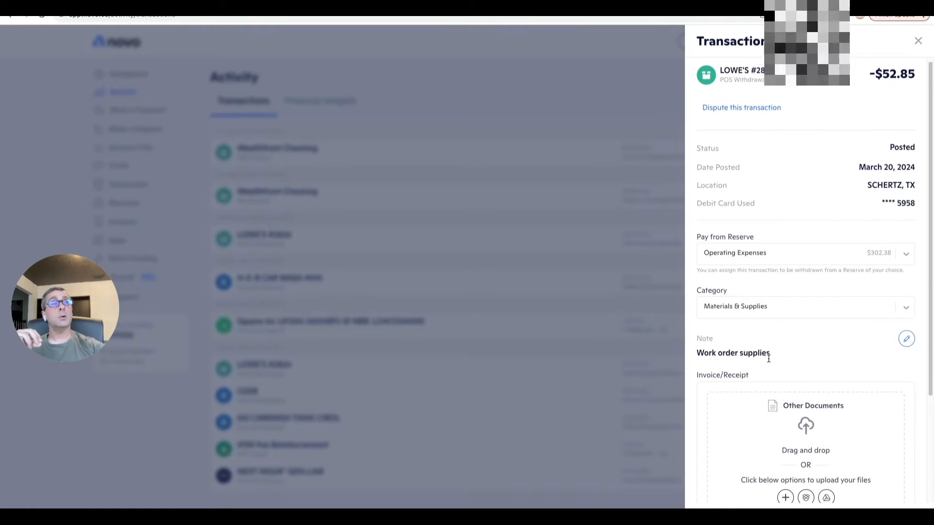
{"action": "scroll", "coordinate": [769, 360], "scroll_direction": "down", "scroll_amount": 3}
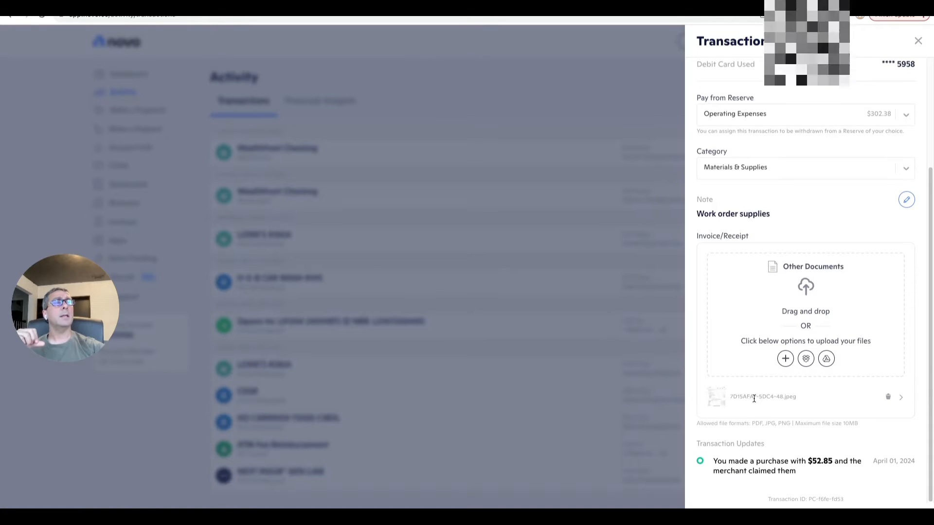
{"action": "left_click", "coordinate": [900, 399]}
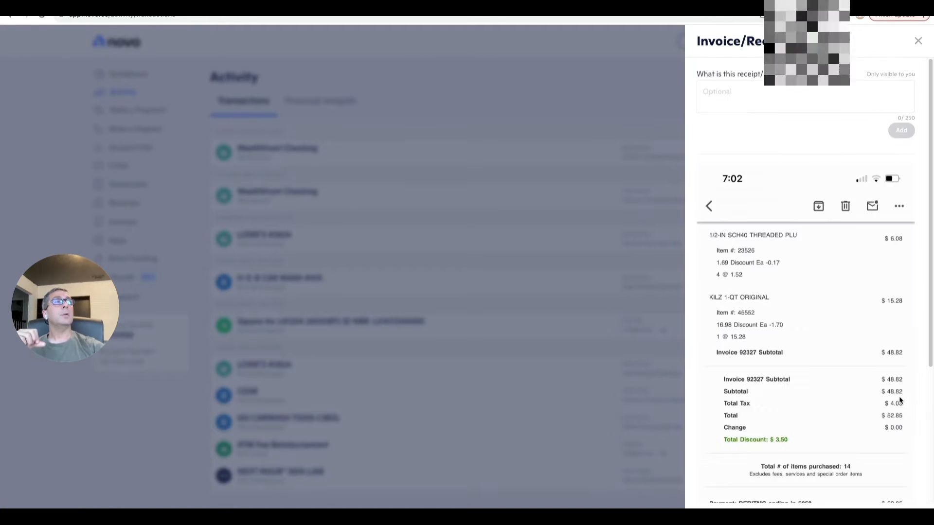
{"action": "scroll", "coordinate": [811, 380], "scroll_direction": "down", "scroll_amount": 2}
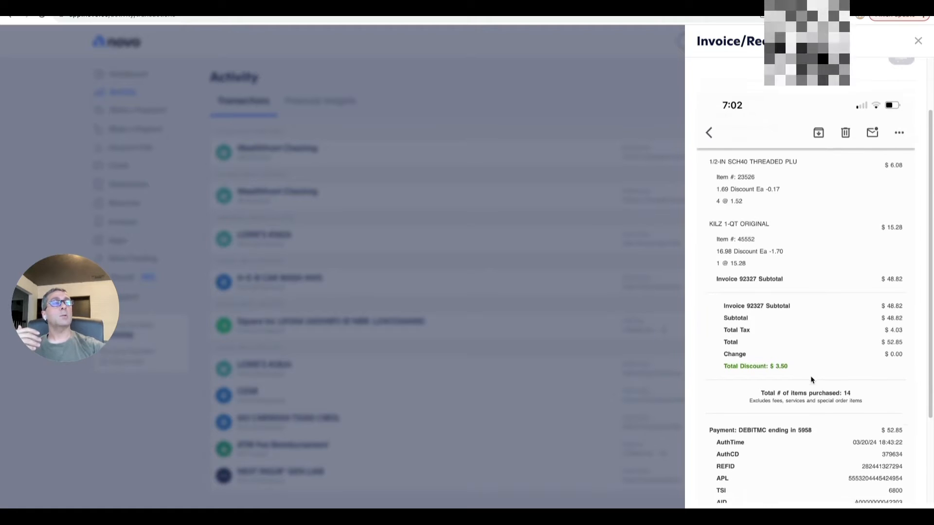
{"action": "scroll", "coordinate": [811, 380], "scroll_direction": "down", "scroll_amount": 3}
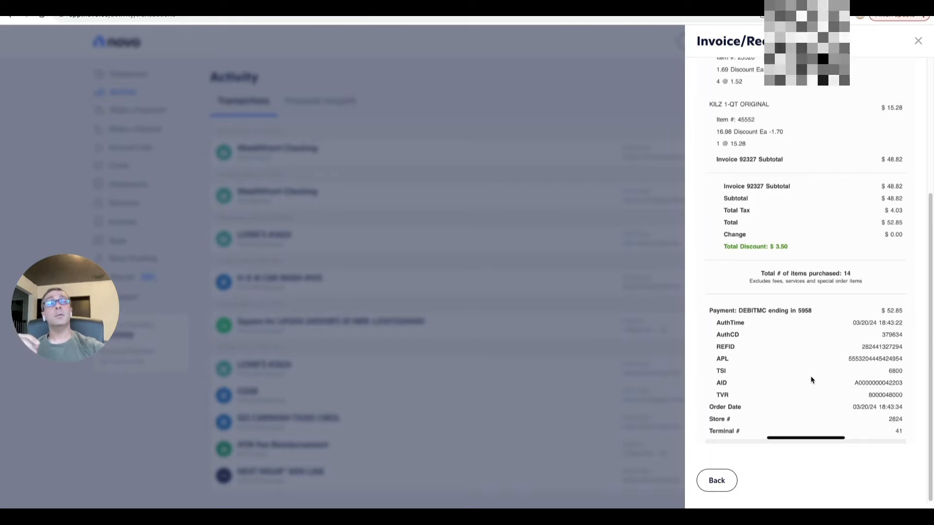
{"action": "scroll", "coordinate": [870, 200], "scroll_direction": "up", "scroll_amount": 5}
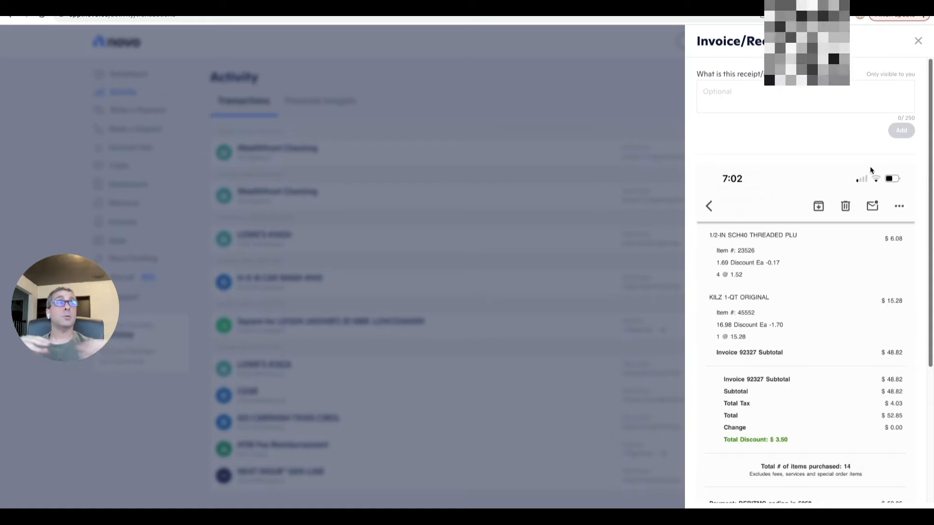
Close the receipt and look through the earlier transactions in the activity list, back to late February 2024.
{"action": "left_click", "coordinate": [918, 42]}
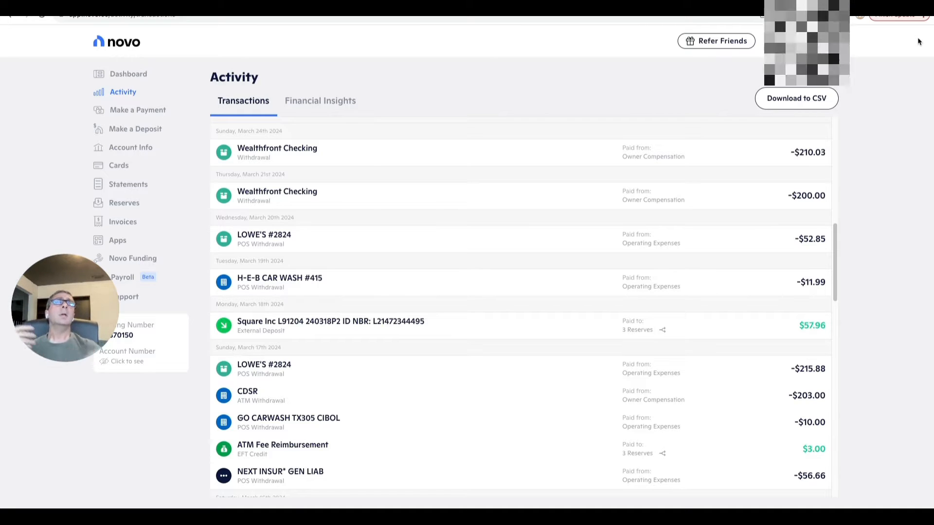
{"action": "scroll", "coordinate": [402, 265], "scroll_direction": "down", "scroll_amount": 10}
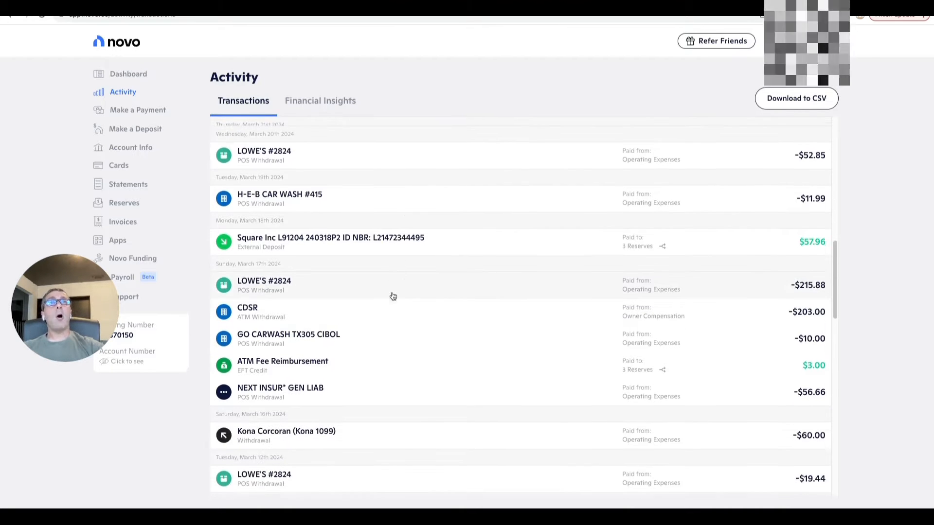
{"action": "scroll", "coordinate": [376, 304], "scroll_direction": "down", "scroll_amount": 10}
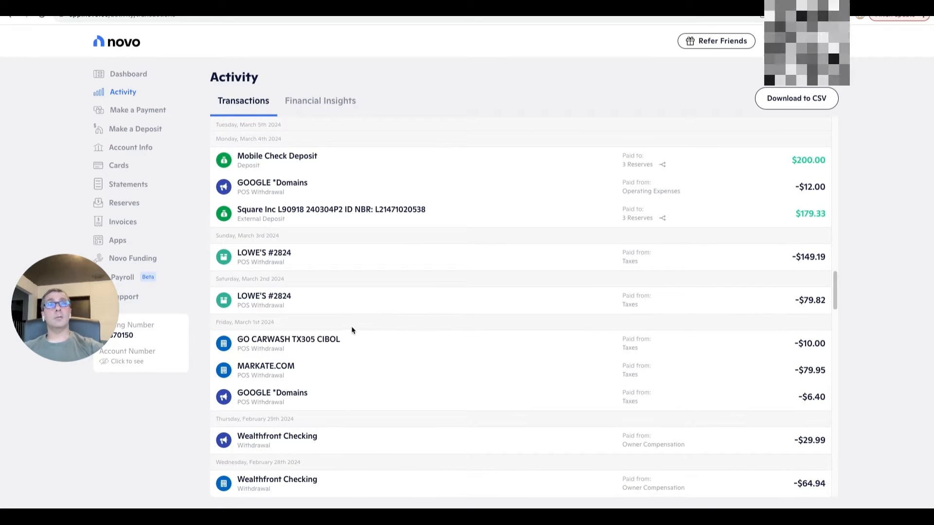
{"action": "scroll", "coordinate": [396, 335], "scroll_direction": "up", "scroll_amount": 15}
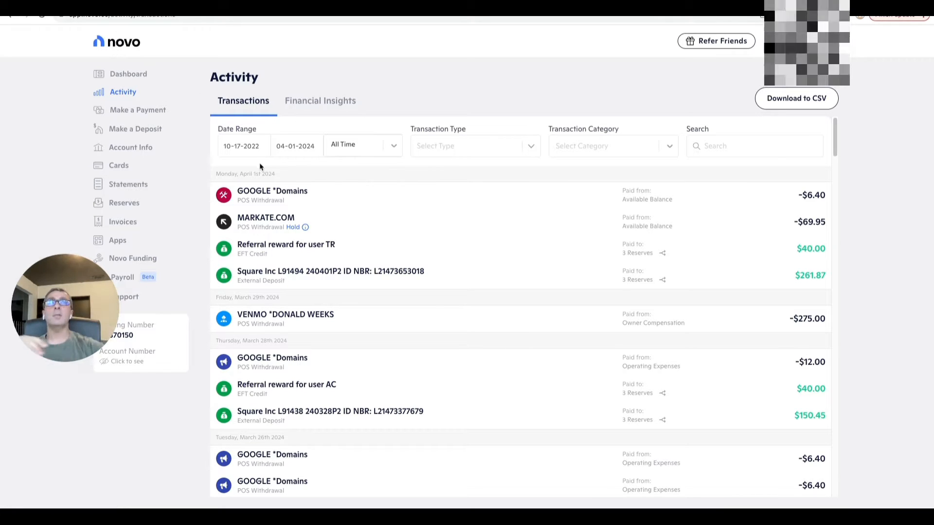
Filter the transactions to the Year to date range and download them as a CSV file.
{"action": "left_click", "coordinate": [395, 146]}
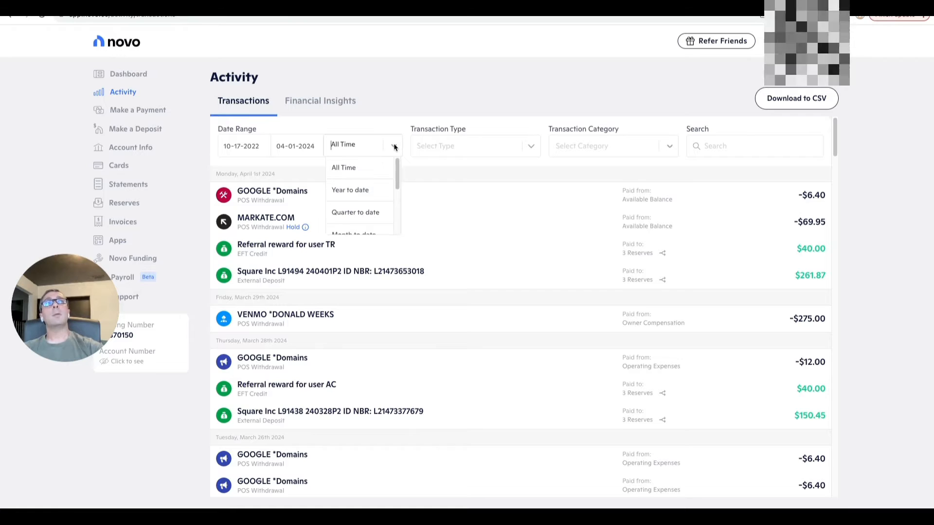
{"action": "left_click", "coordinate": [357, 190]}
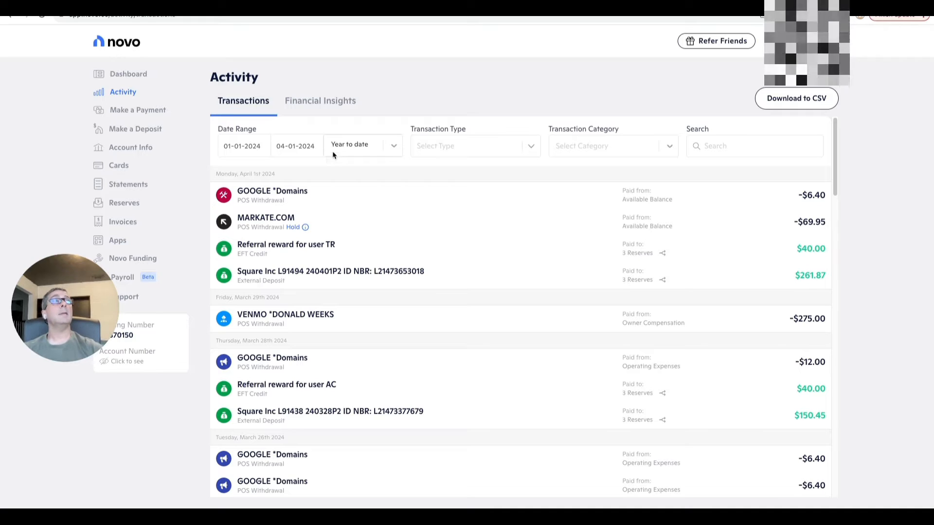
{"action": "left_click", "coordinate": [784, 103]}
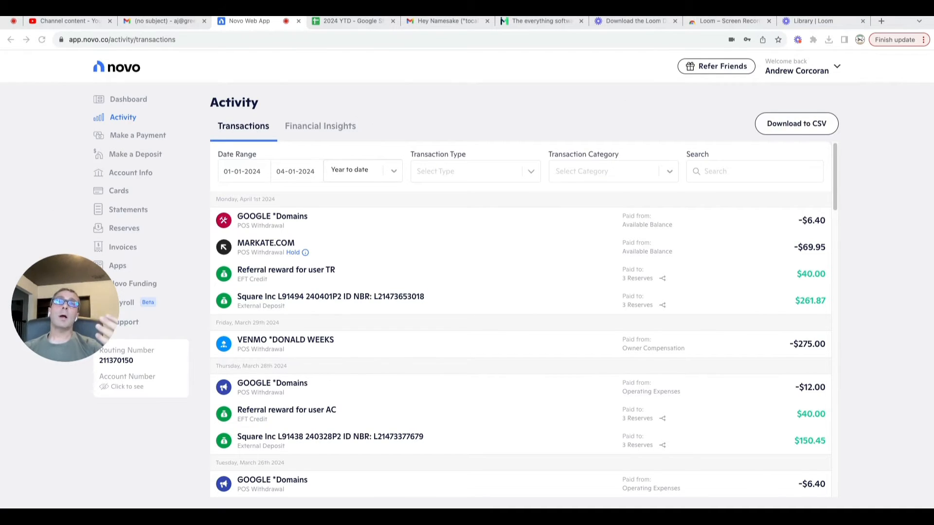
View the exported activities table, switch to the 2024 YTD pivot table in Google Sheets, and take its window out of full screen and shorten it.
{"action": "key", "text": "super+Tab"}
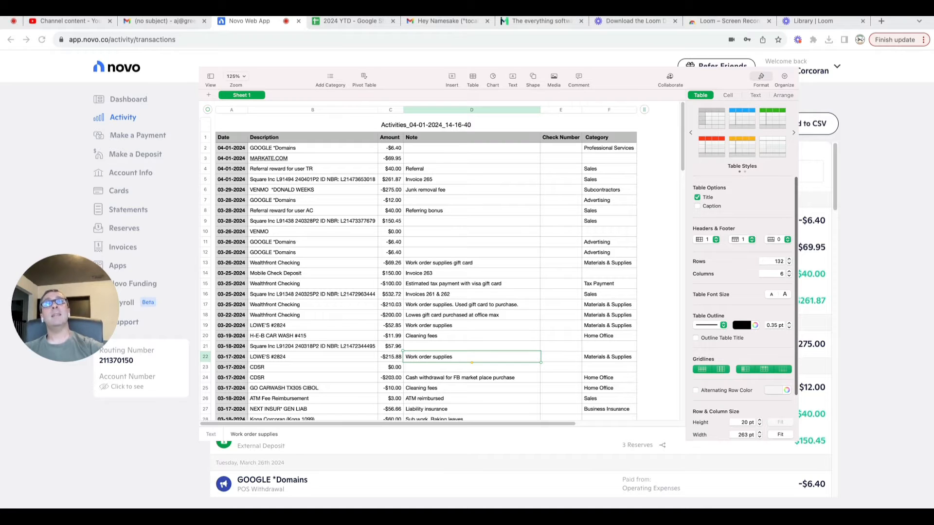
{"action": "left_click", "coordinate": [349, 21]}
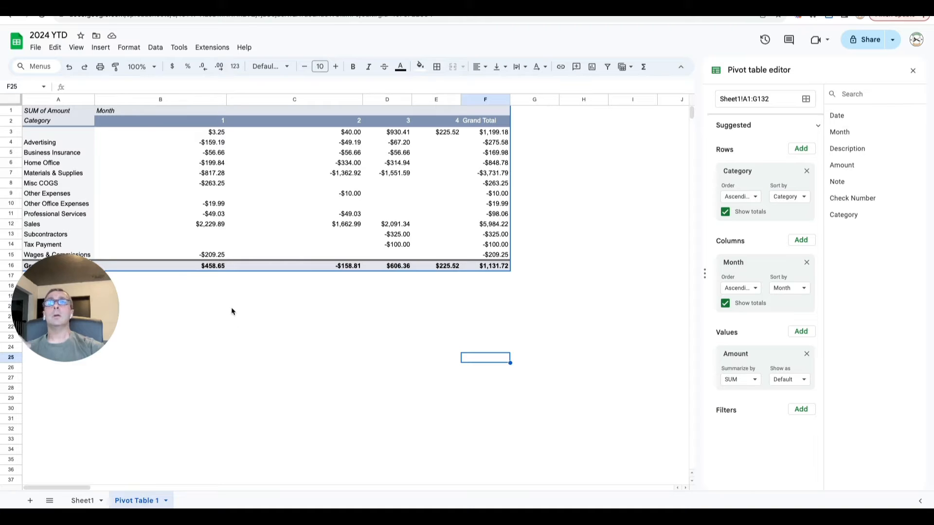
{"action": "left_click_drag", "start_coordinate": [101, 326], "coordinate": [112, 360]}
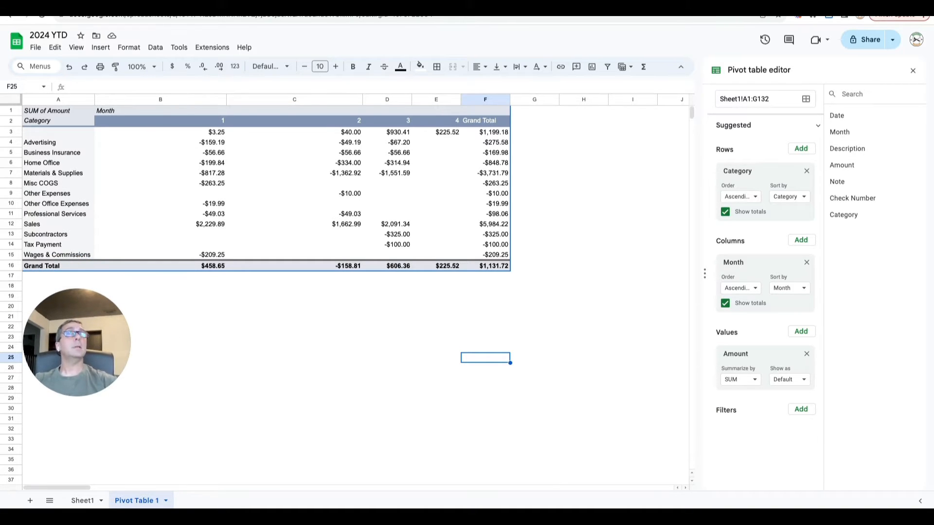
{"action": "key", "text": "ctrl+super+f"}
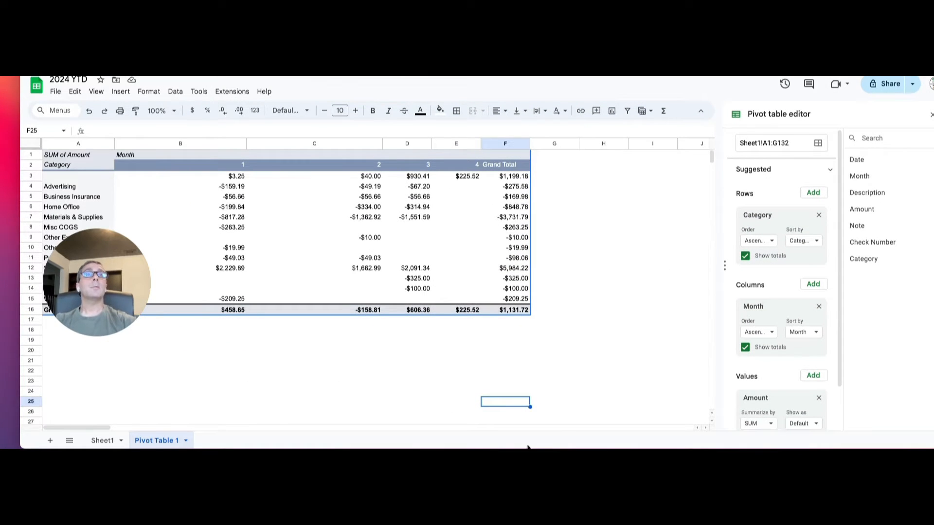
{"action": "left_click_drag", "start_coordinate": [528, 447], "coordinate": [527, 411]}
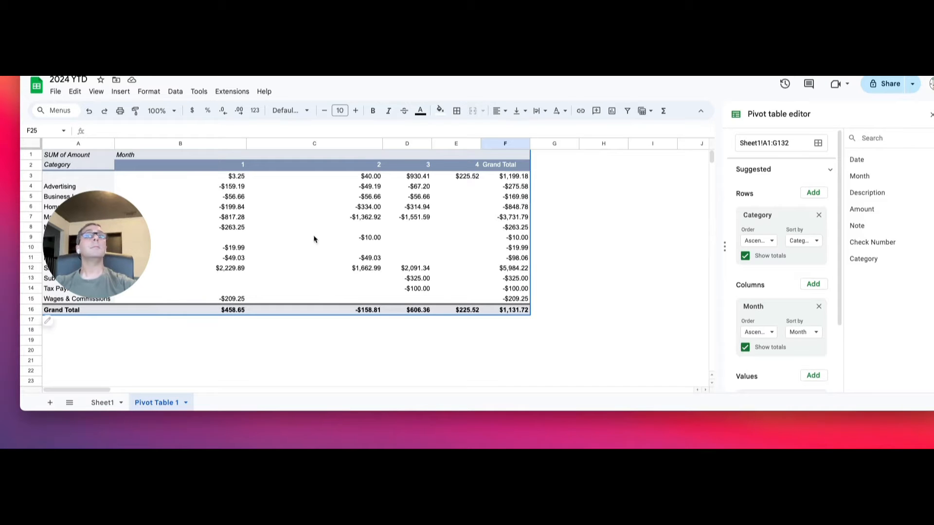
Delete the Month column from Sheet1 and enlarge the window to show more transaction rows.
{"action": "left_click", "coordinate": [103, 403]}
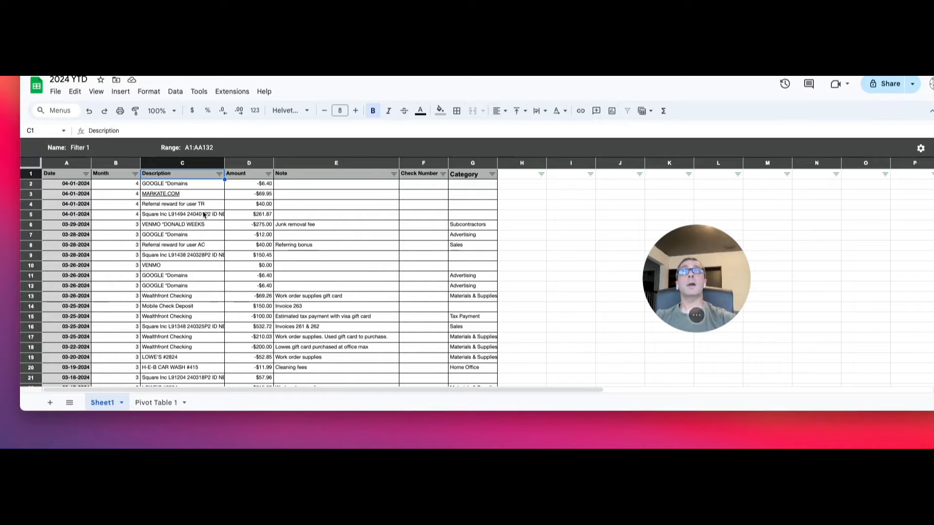
{"action": "right_click", "coordinate": [117, 166]}
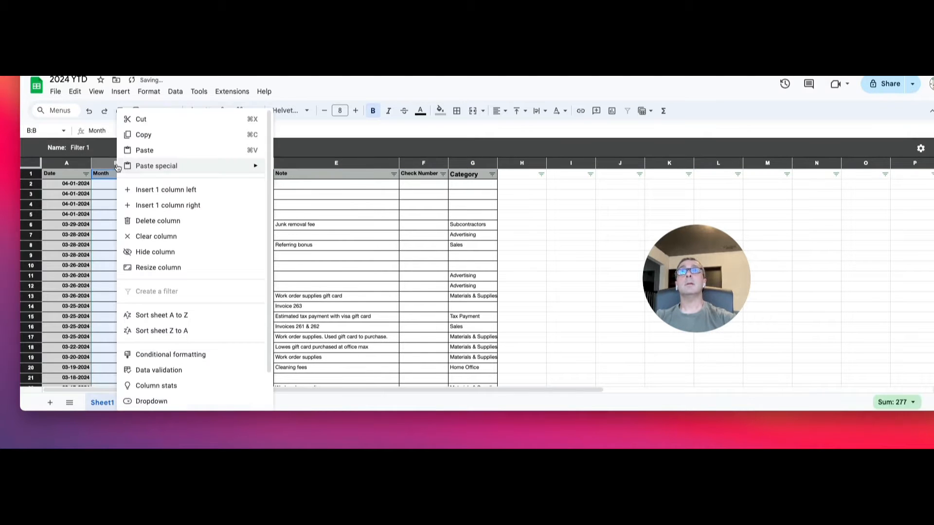
{"action": "left_click", "coordinate": [166, 222]}
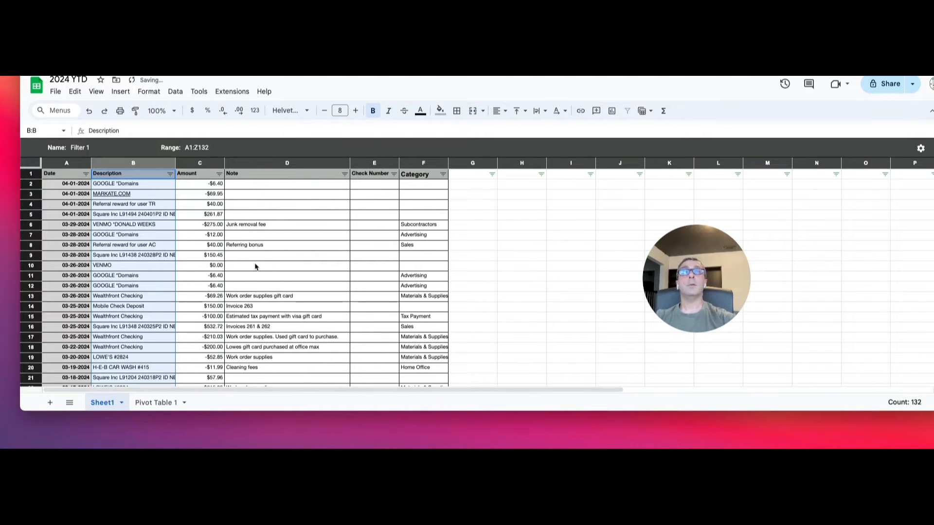
{"action": "left_click", "coordinate": [472, 321]}
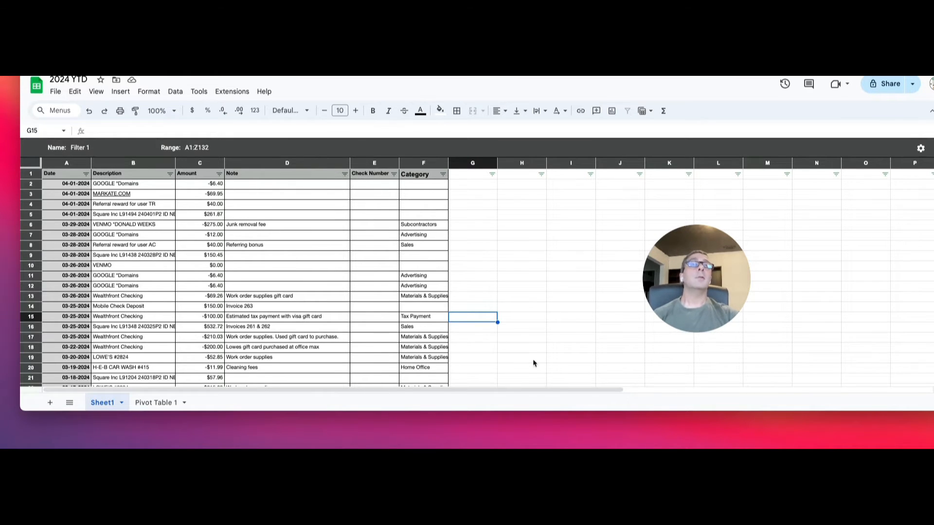
{"action": "left_click_drag", "start_coordinate": [577, 414], "coordinate": [579, 446]}
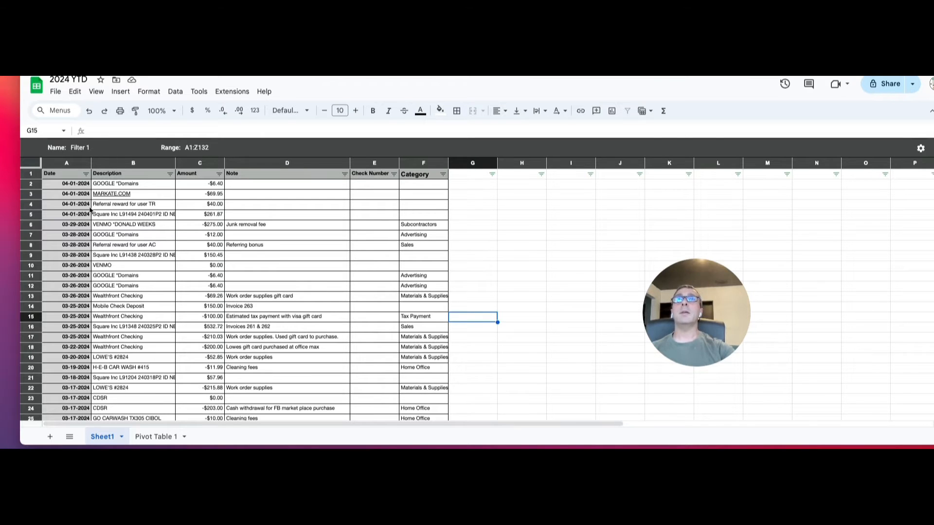
Insert a new column between Date and Description in Sheet1 and title it Month.
{"action": "left_click", "coordinate": [120, 163]}
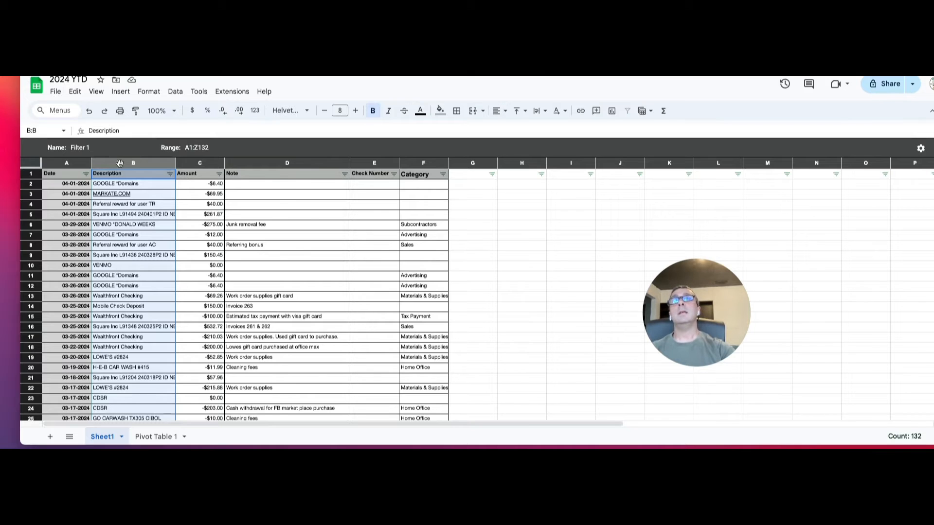
{"action": "right_click", "coordinate": [119, 163]}
{"action": "mouse_move", "coordinate": [121, 166]}
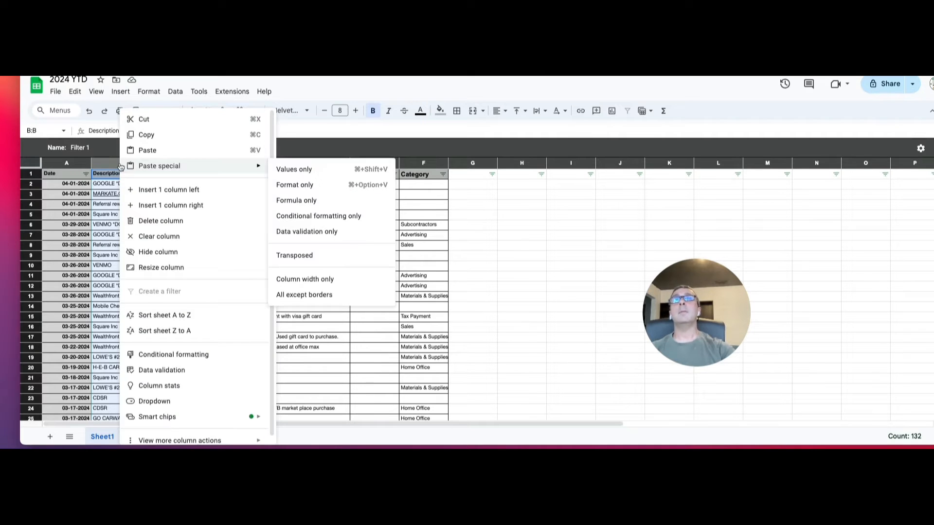
{"action": "left_click", "coordinate": [164, 191]}
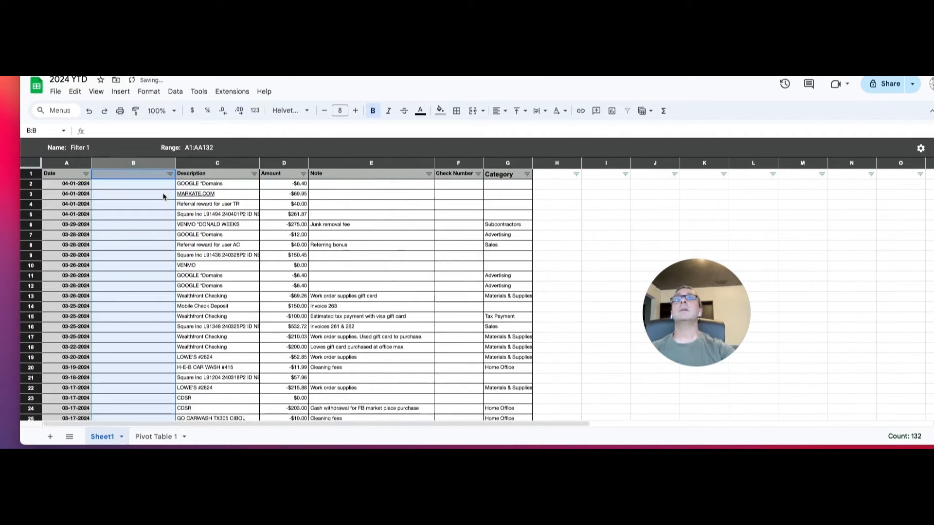
{"action": "left_click", "coordinate": [122, 194]}
{"action": "left_click", "coordinate": [125, 177]}
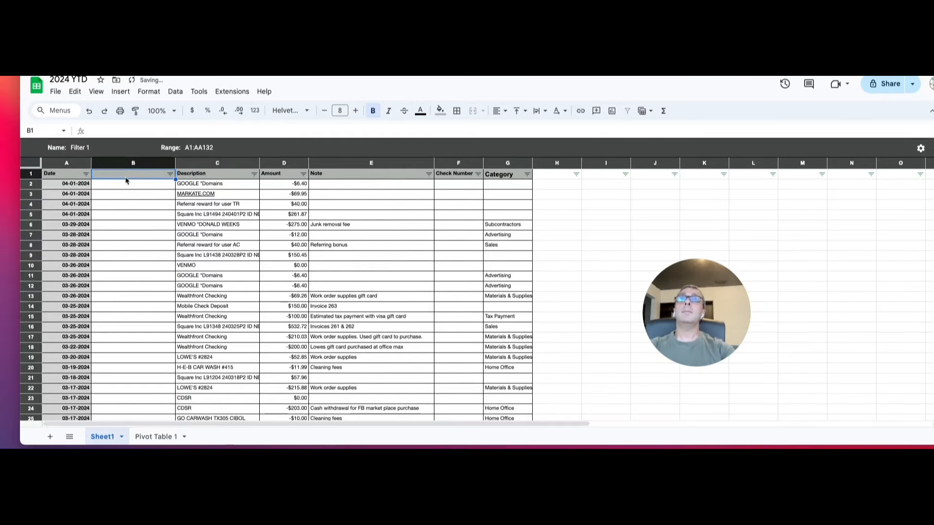
{"action": "type", "text": "Month"}
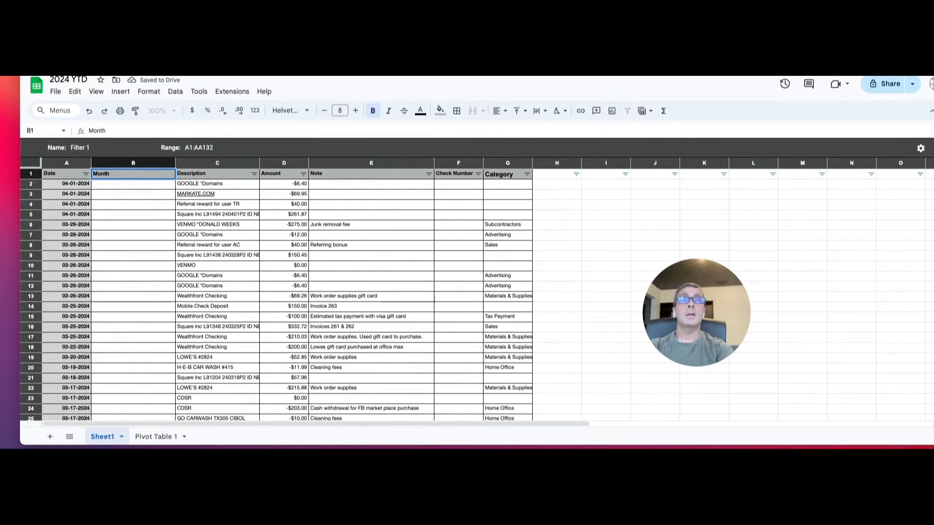
{"action": "key", "text": "Return"}
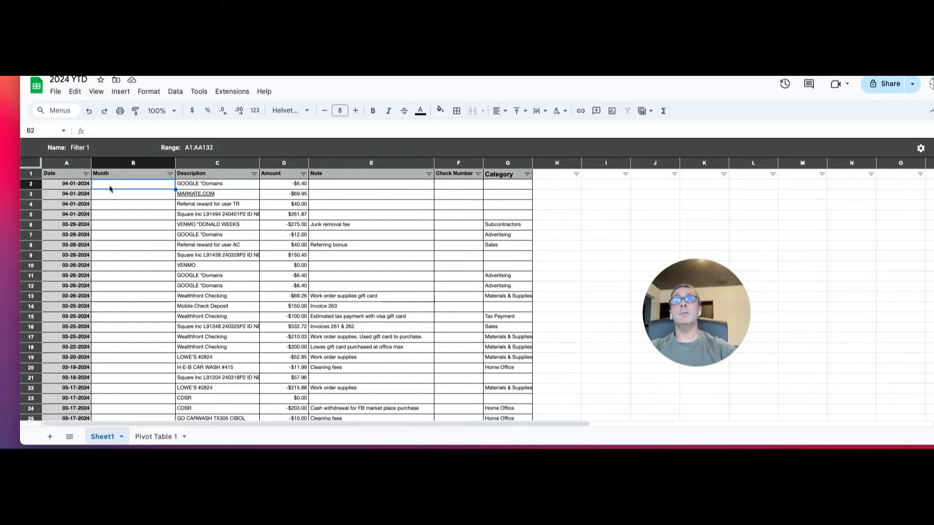
Enter =MONTH(A2) in cell B2 and fill the formula down the whole Month column.
{"action": "type", "text": "=mo"}
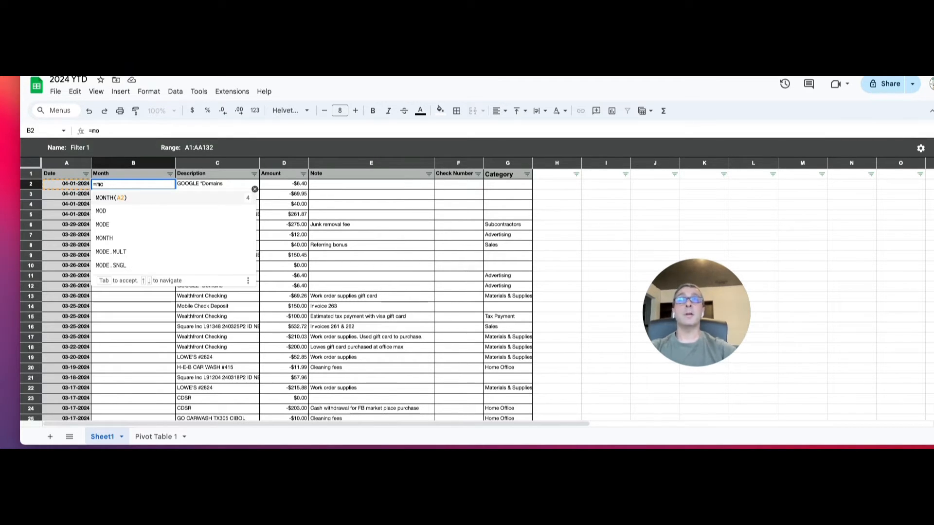
{"action": "left_click", "coordinate": [114, 199]}
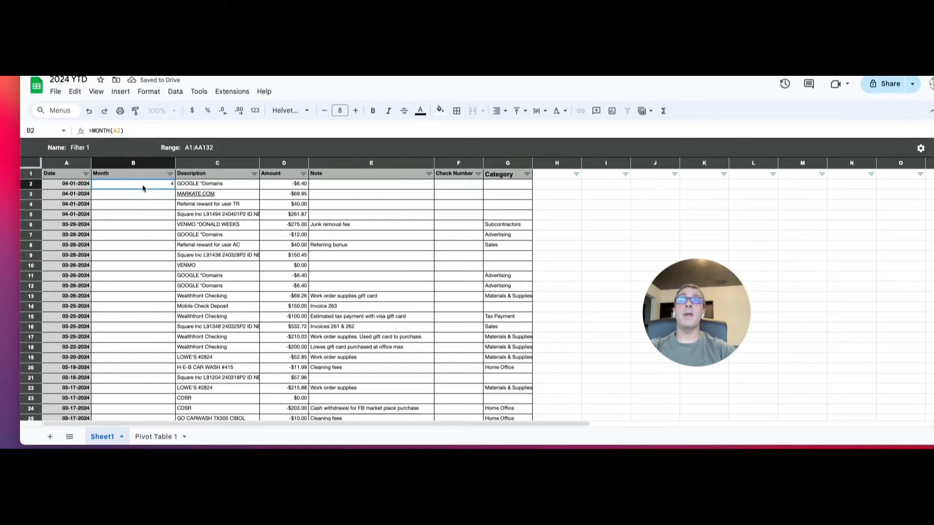
{"action": "double_click", "coordinate": [174, 188]}
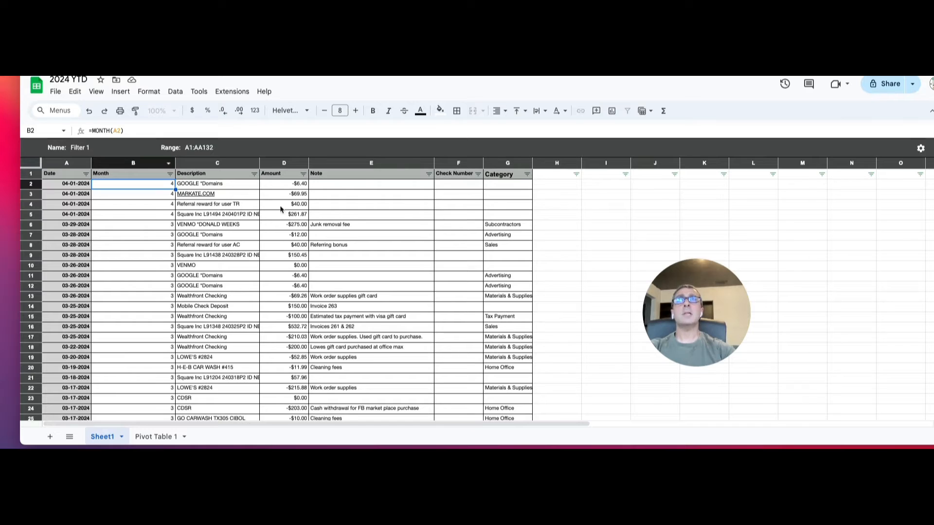
{"action": "left_click", "coordinate": [336, 210]}
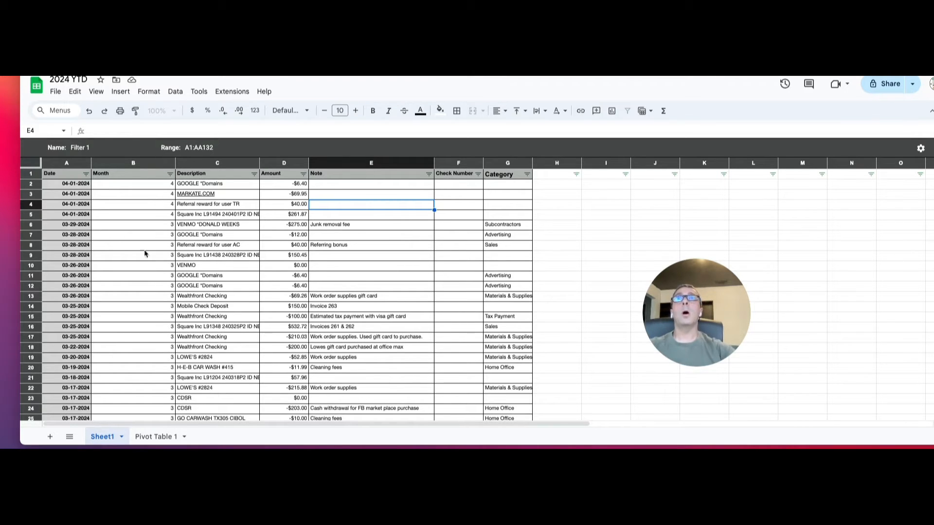
Review the header row's available actions and the Category column's filter values, and close them without applying anything.
{"action": "left_click", "coordinate": [28, 173]}
{"action": "right_click", "coordinate": [28, 173]}
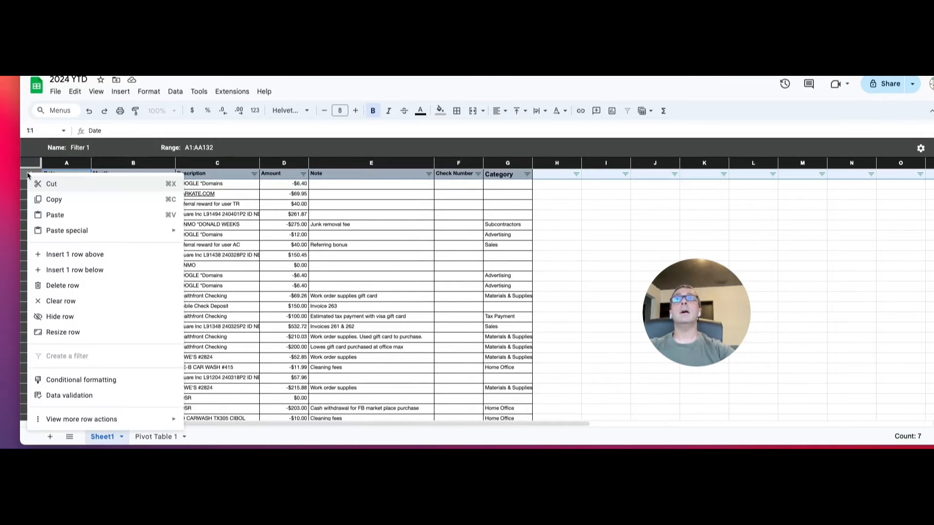
{"action": "left_click", "coordinate": [239, 177]}
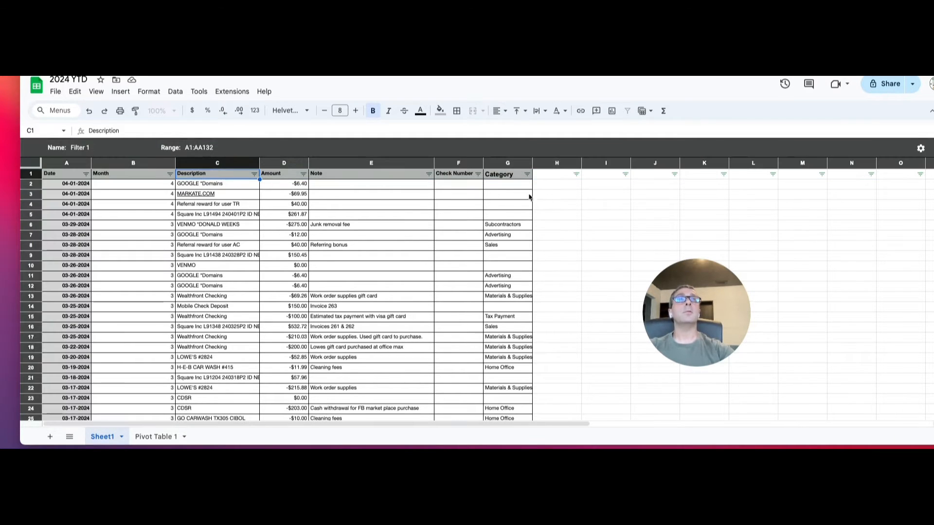
{"action": "left_click", "coordinate": [527, 175]}
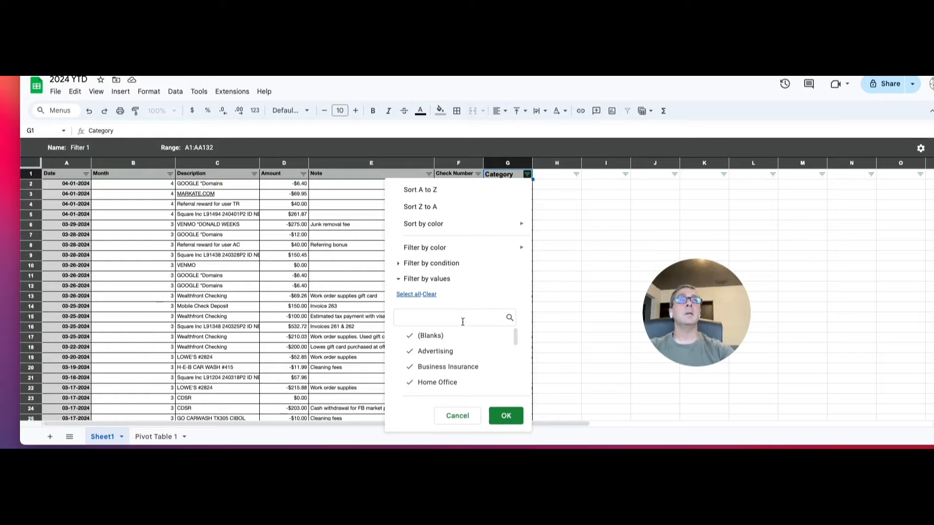
{"action": "left_click", "coordinate": [458, 416]}
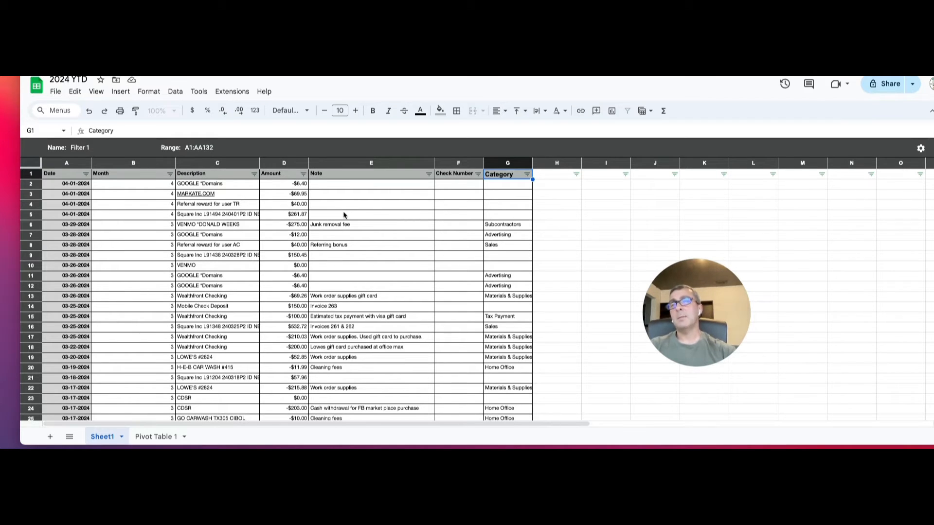
Check the transactions with blank Note and Category cells, including the March 28 Square Inc deposit's amount.
{"action": "left_click", "coordinate": [329, 236]}
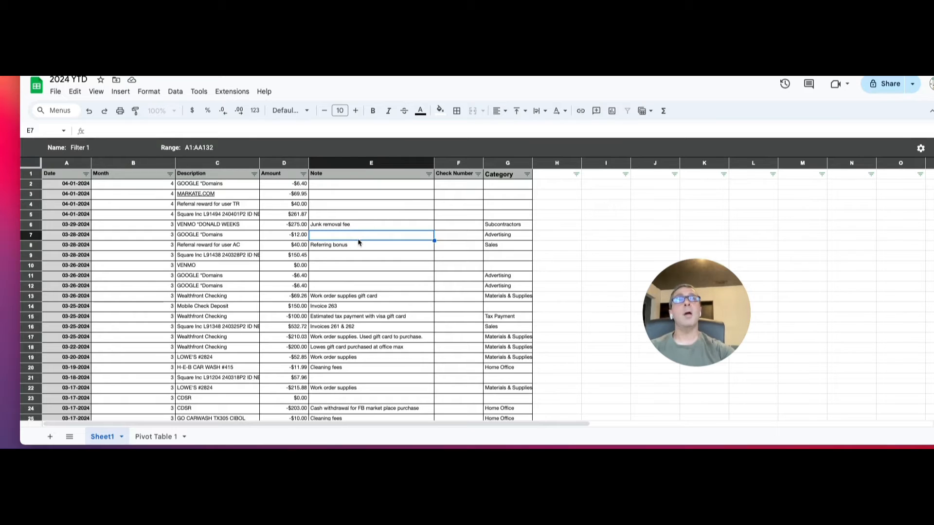
{"action": "left_click", "coordinate": [516, 198]}
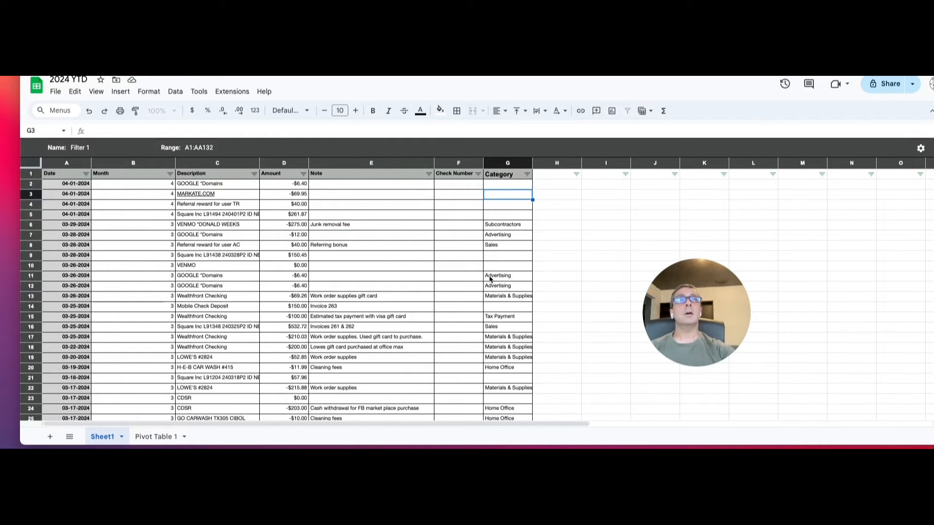
{"action": "left_click", "coordinate": [509, 257]}
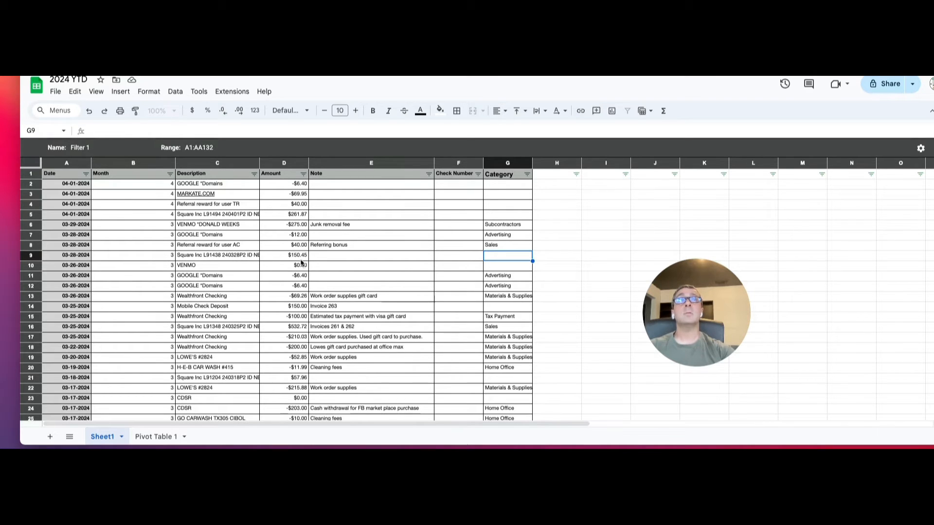
{"action": "left_click", "coordinate": [302, 260]}
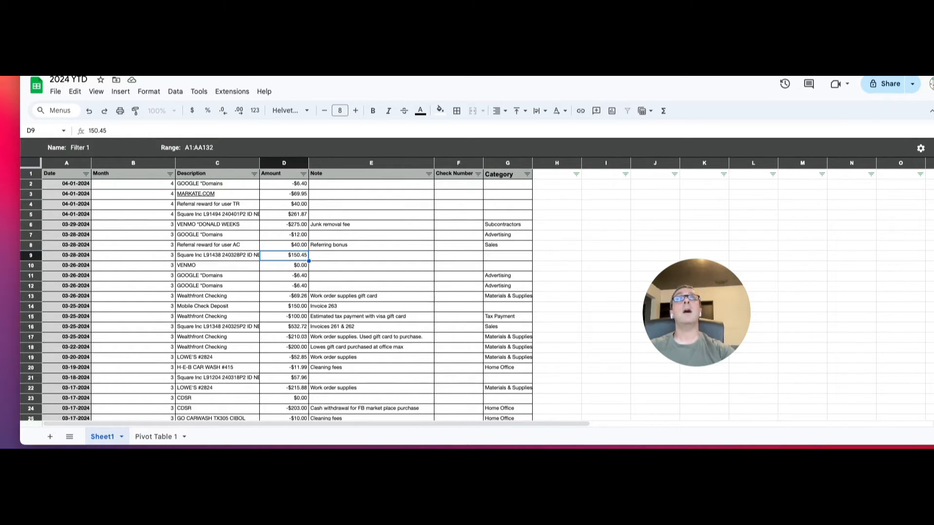
Switch to Novo's Activity page, search the transactions for 150.45, and open the March 28 Square Inc deposit's details.
{"action": "left_click", "coordinate": [308, 49]}
{"action": "left_click", "coordinate": [732, 190]}
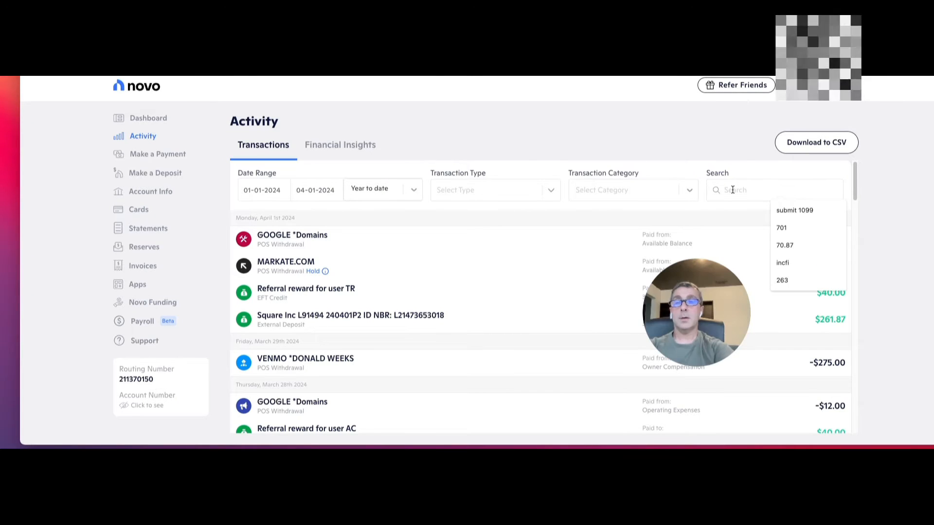
{"action": "type", "text": "150"}
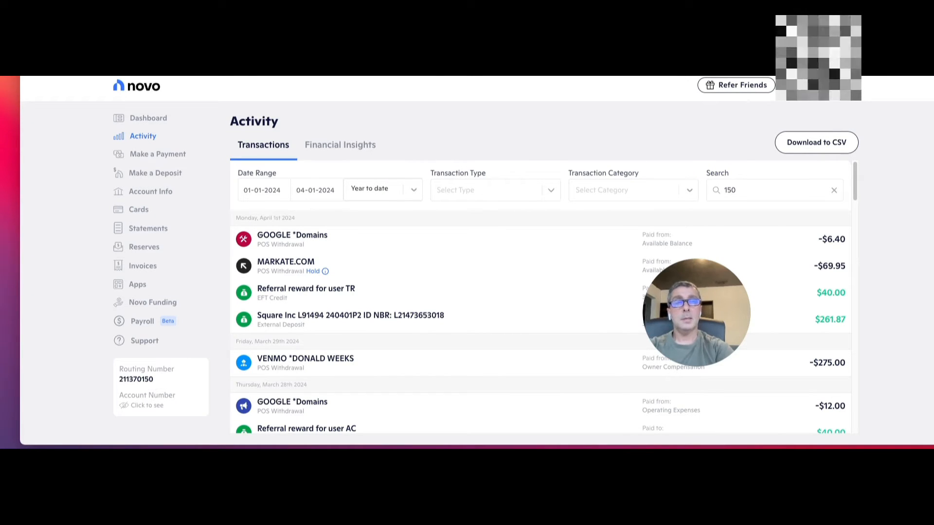
{"action": "type", "text": ".45"}
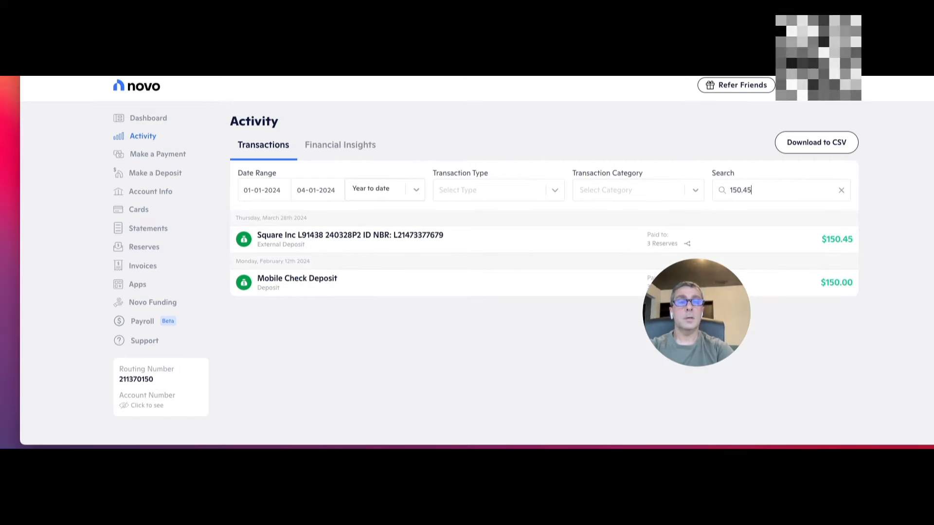
{"action": "left_click", "coordinate": [501, 246]}
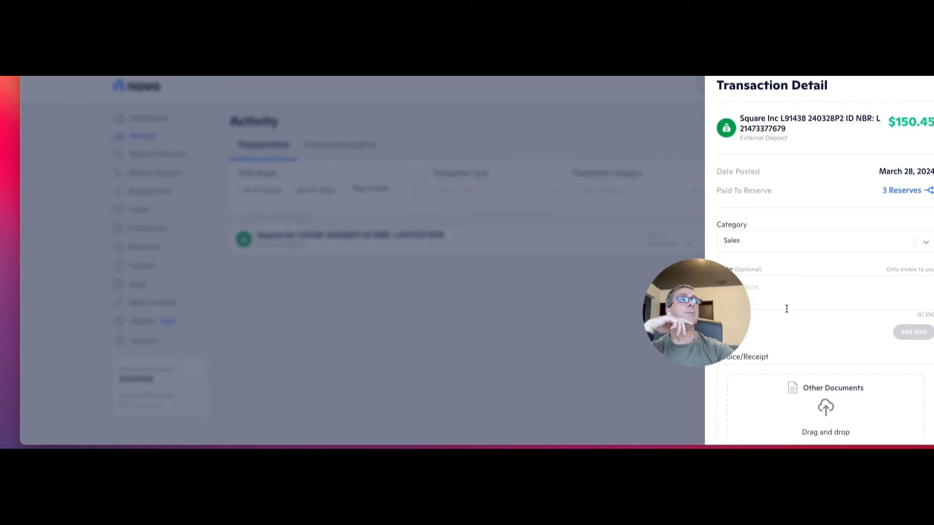
Set the Square Inc deposit's category to Sales under Revenue, applying it to only this transaction.
{"action": "left_click_drag", "start_coordinate": [701, 300], "coordinate": [562, 261]}
{"action": "left_click", "coordinate": [775, 243]}
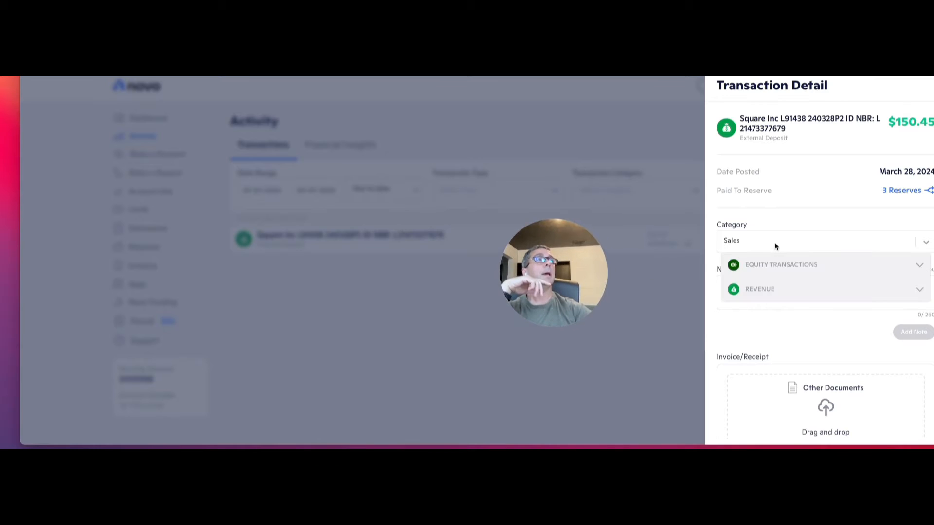
{"action": "left_click", "coordinate": [773, 291]}
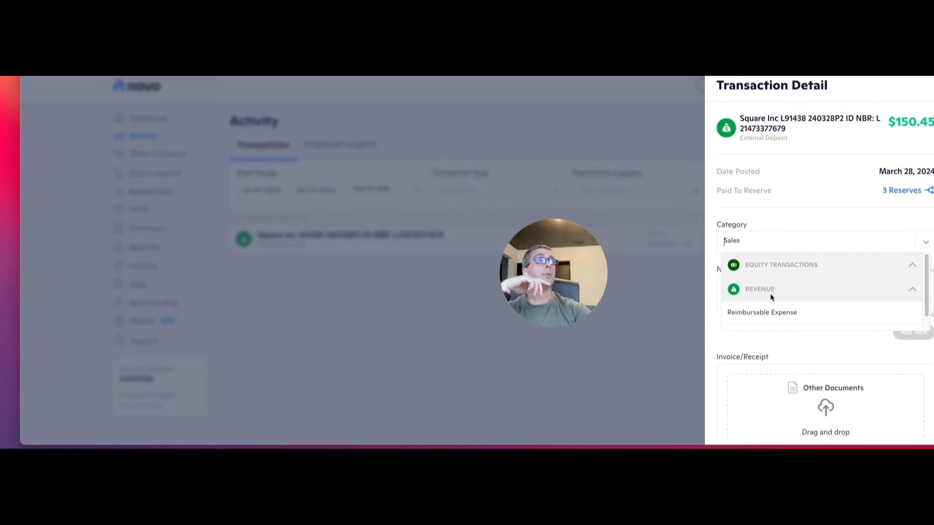
{"action": "scroll", "coordinate": [775, 312], "scroll_direction": "down", "scroll_amount": 1}
{"action": "left_click", "coordinate": [747, 322]}
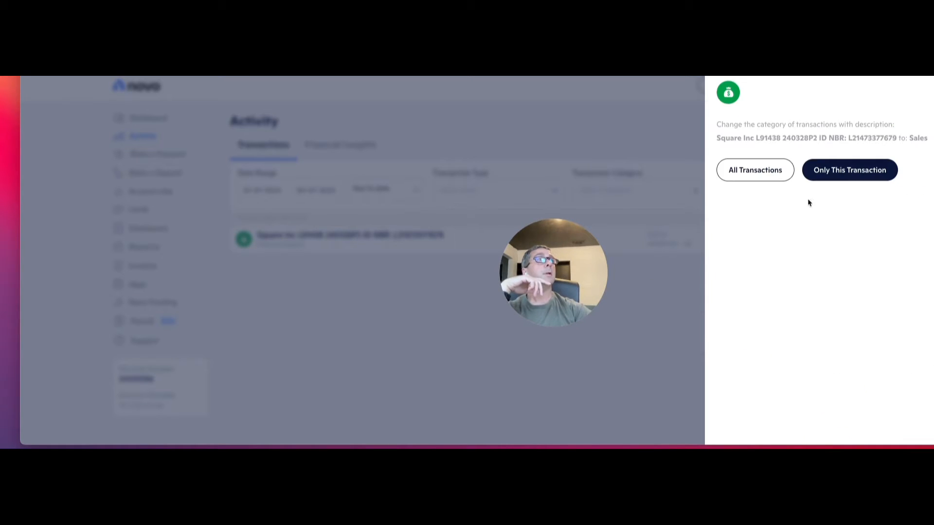
{"action": "left_click", "coordinate": [844, 172]}
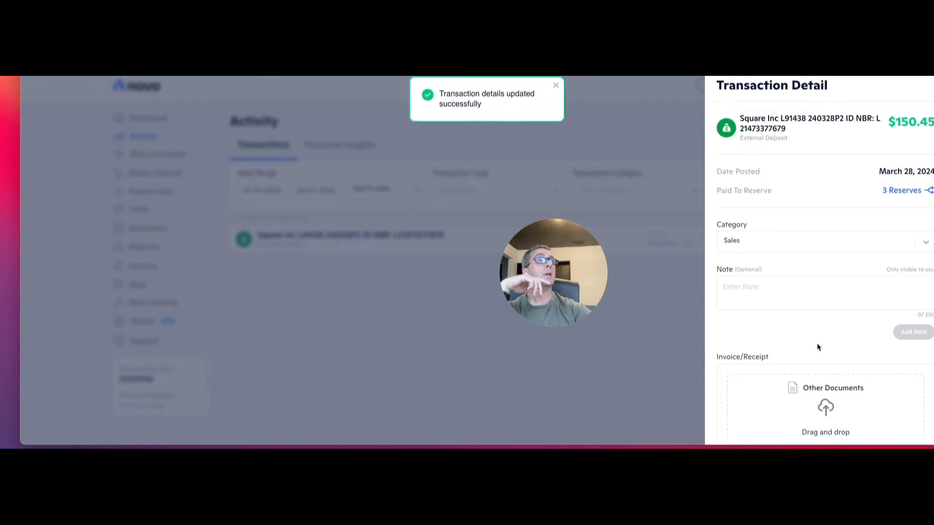
Add the note "Invoice xxx" to the Square Inc deposit.
{"action": "left_click", "coordinate": [765, 294]}
{"action": "type", "text": "Invo"}
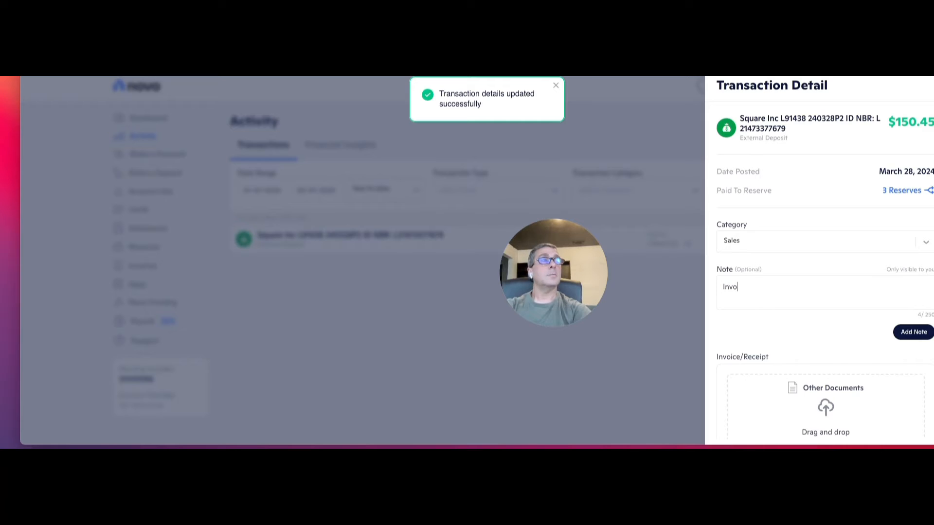
{"action": "type", "text": "ice"}
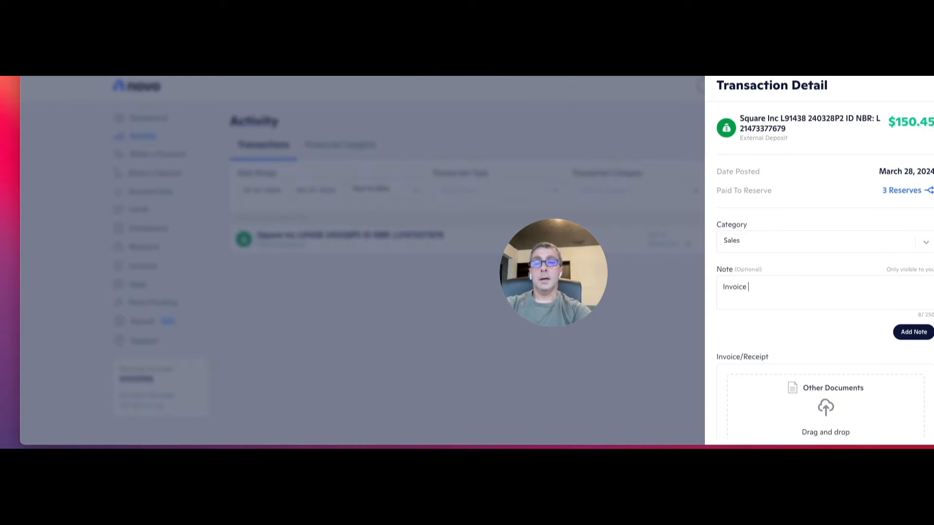
{"action": "type", "text": " xxxx"}
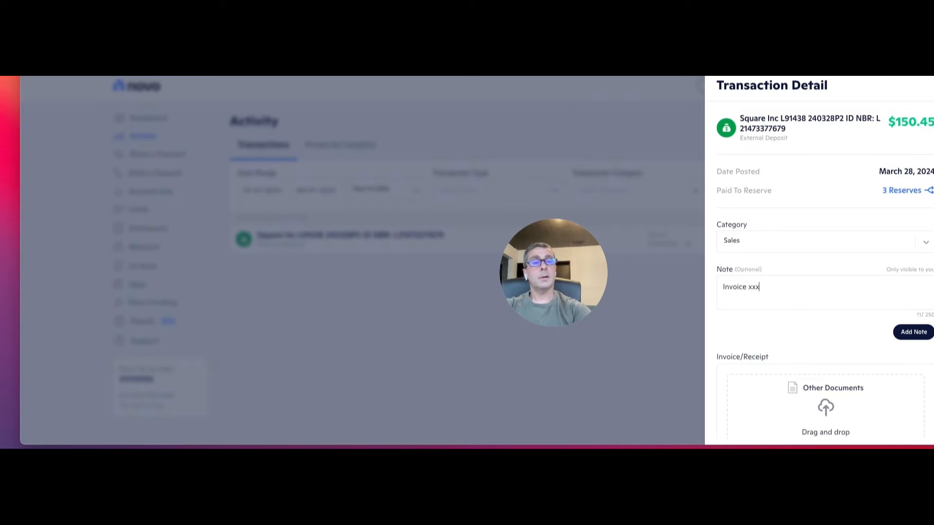
{"action": "left_click", "coordinate": [910, 336]}
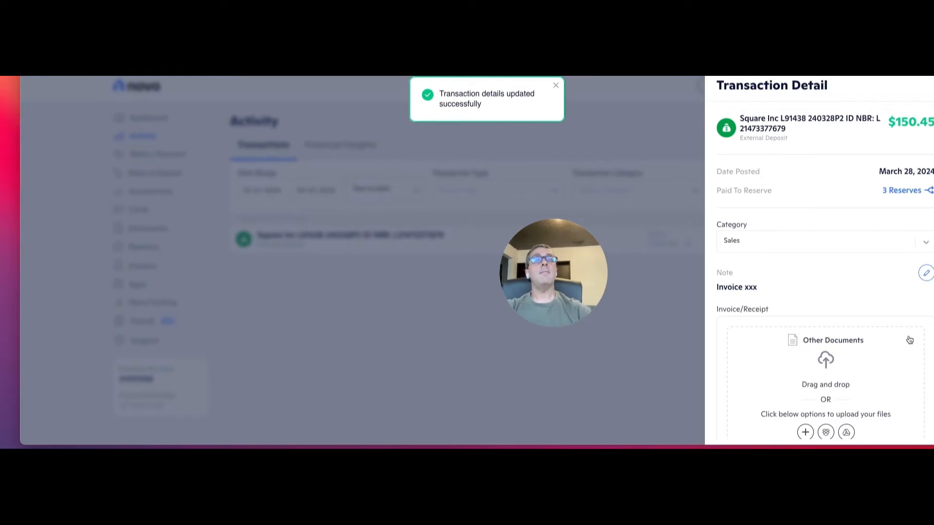
Switch back to the 2024 YTD spreadsheet in Google Sheets and review the notes and categories of the transactions throughout Sheet1.
{"action": "left_click", "coordinate": [441, 373]}
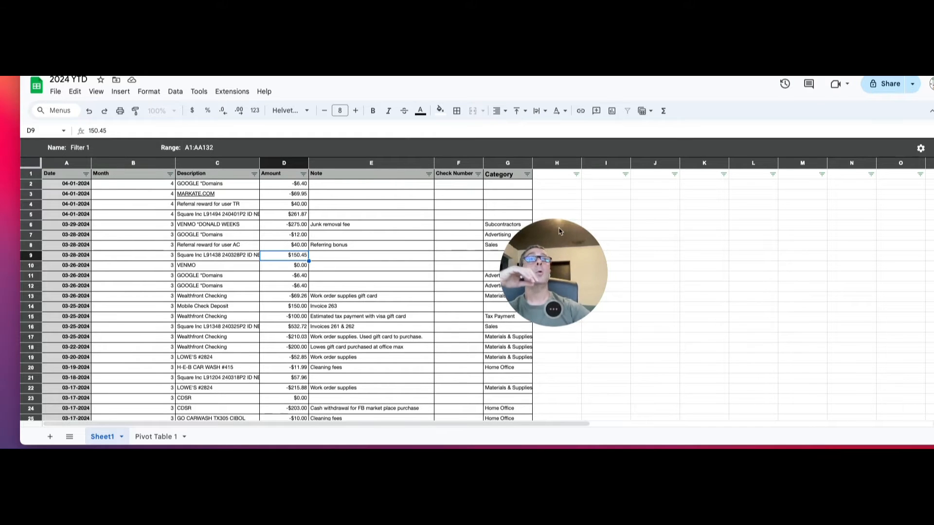
{"action": "left_click_drag", "start_coordinate": [560, 232], "coordinate": [668, 298]}
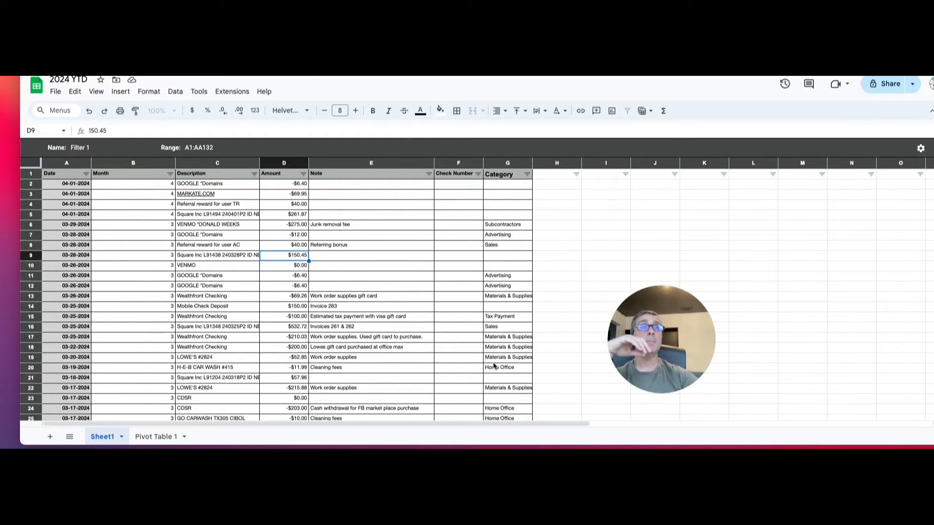
{"action": "scroll", "coordinate": [494, 366], "scroll_direction": "down", "scroll_amount": 5}
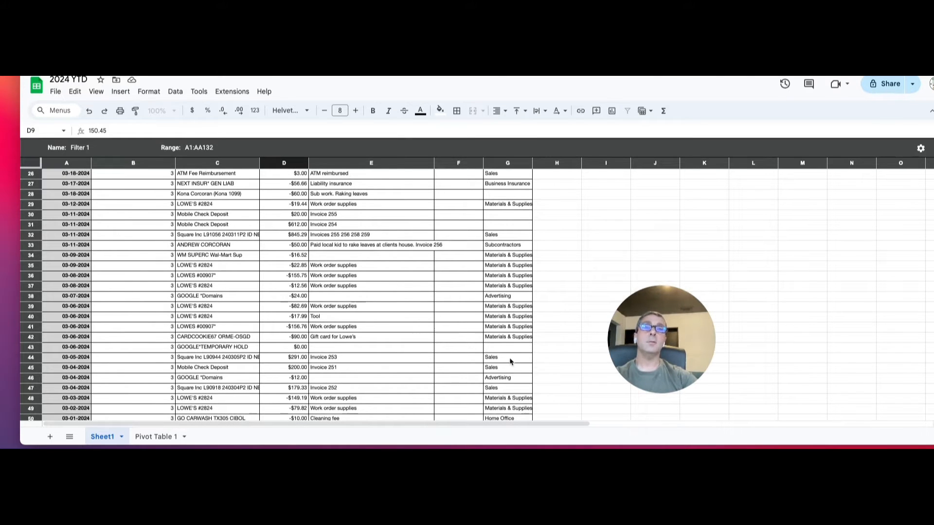
{"action": "scroll", "coordinate": [487, 366], "scroll_direction": "down", "scroll_amount": 3}
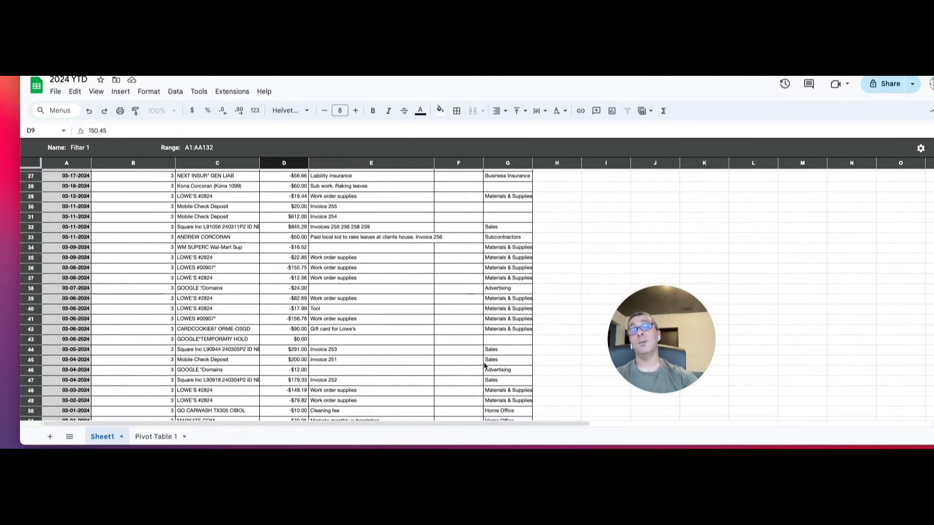
{"action": "scroll", "coordinate": [484, 366], "scroll_direction": "down", "scroll_amount": 10}
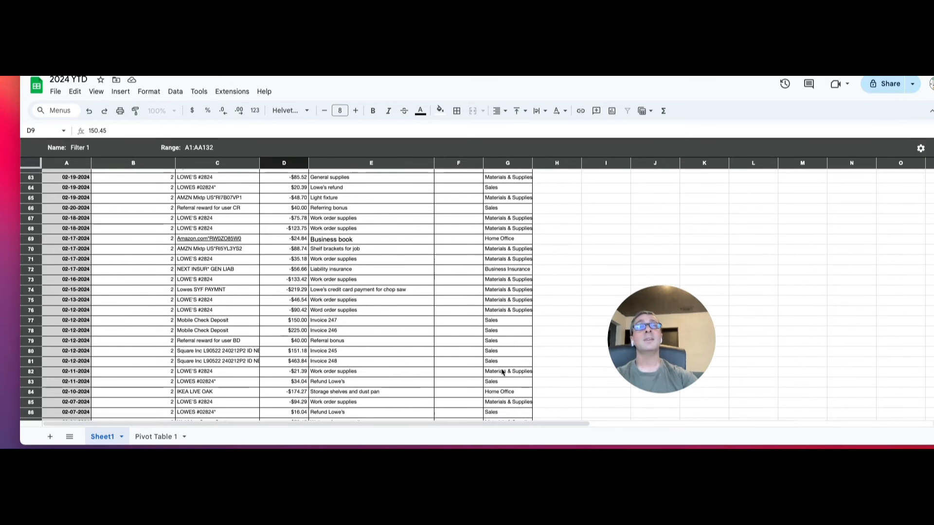
{"action": "scroll", "coordinate": [506, 364], "scroll_direction": "down", "scroll_amount": 6}
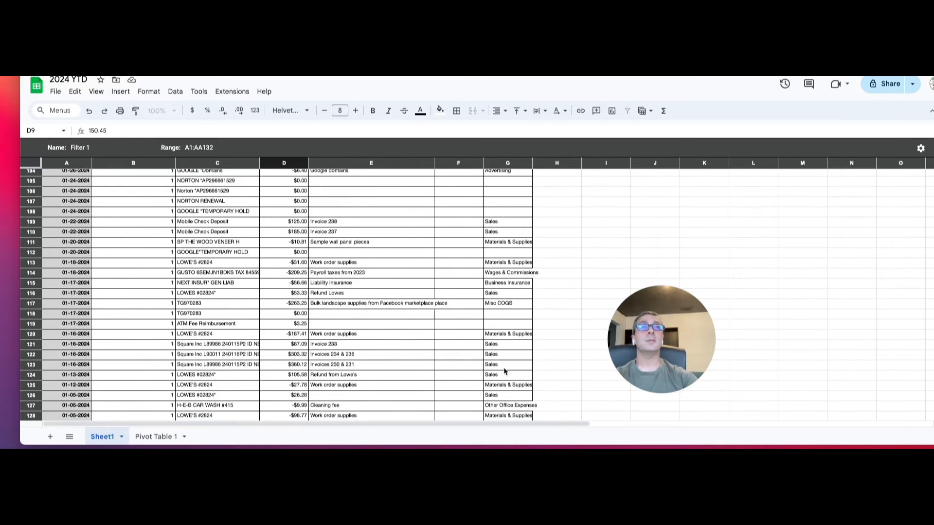
{"action": "scroll", "coordinate": [505, 371], "scroll_direction": "down", "scroll_amount": 3}
{"action": "scroll", "coordinate": [505, 371], "scroll_direction": "up", "scroll_amount": 6}
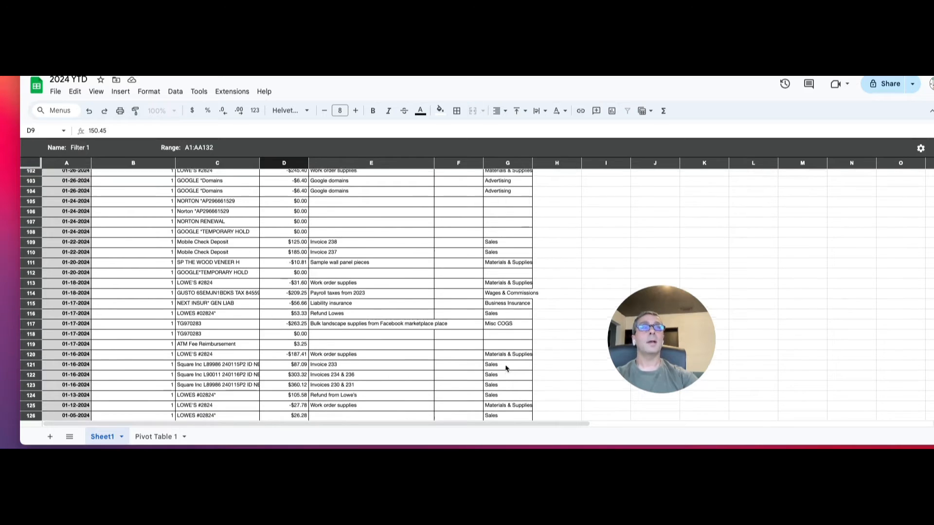
{"action": "scroll", "coordinate": [494, 318], "scroll_direction": "up", "scroll_amount": 3}
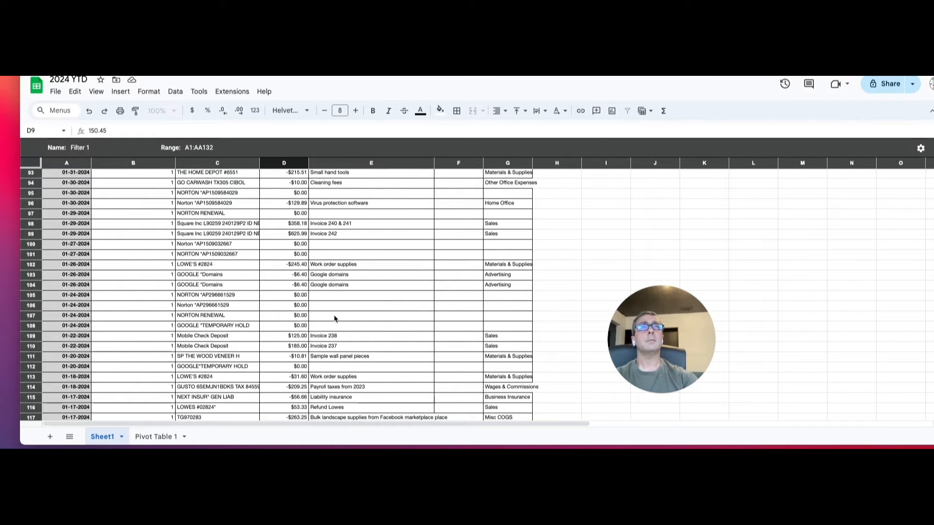
{"action": "scroll", "coordinate": [477, 330], "scroll_direction": "up", "scroll_amount": 20}
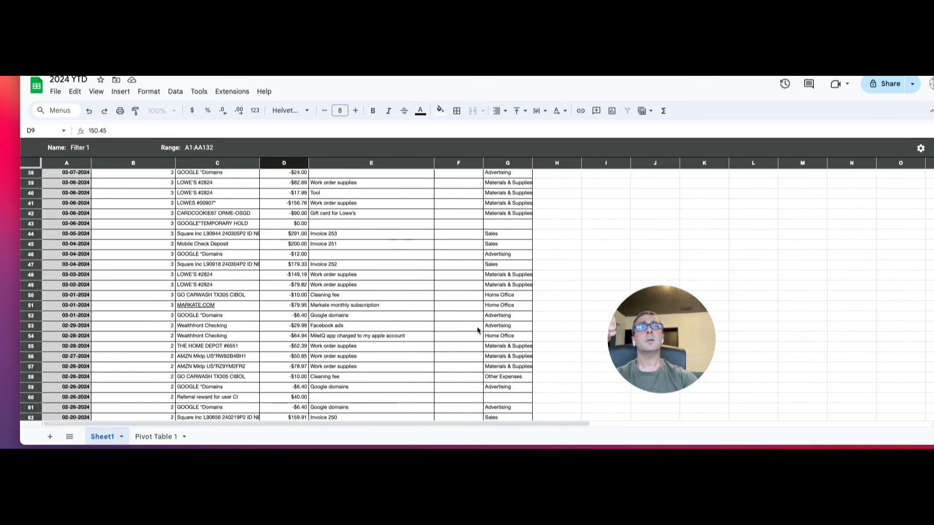
{"action": "scroll", "coordinate": [477, 330], "scroll_direction": "up", "scroll_amount": 10}
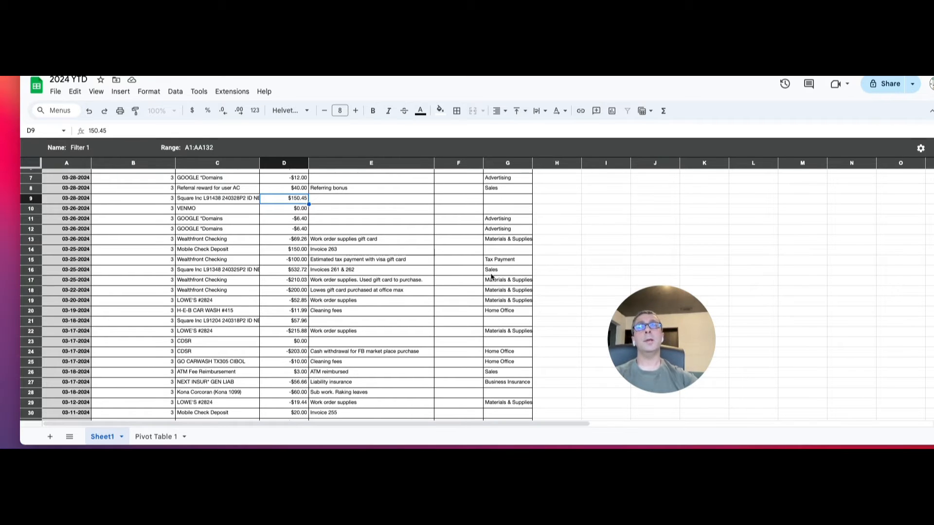
Delete the existing Pivot Table 1 sheet from the spreadsheet.
{"action": "left_click", "coordinate": [154, 437]}
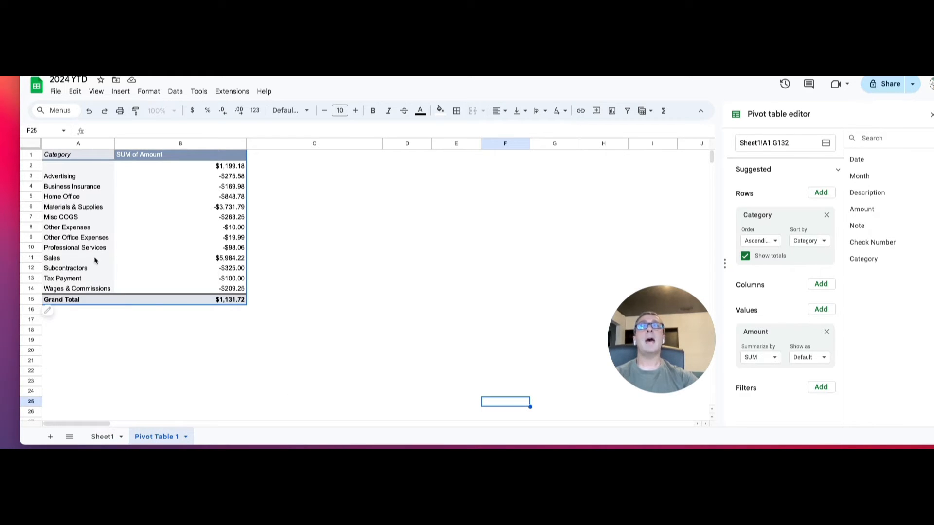
{"action": "right_click", "coordinate": [155, 437]}
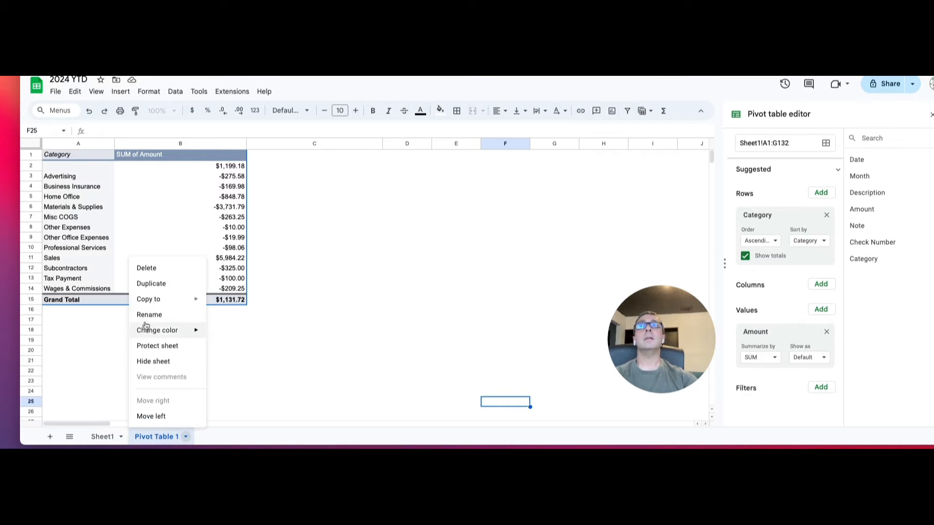
{"action": "left_click", "coordinate": [155, 269]}
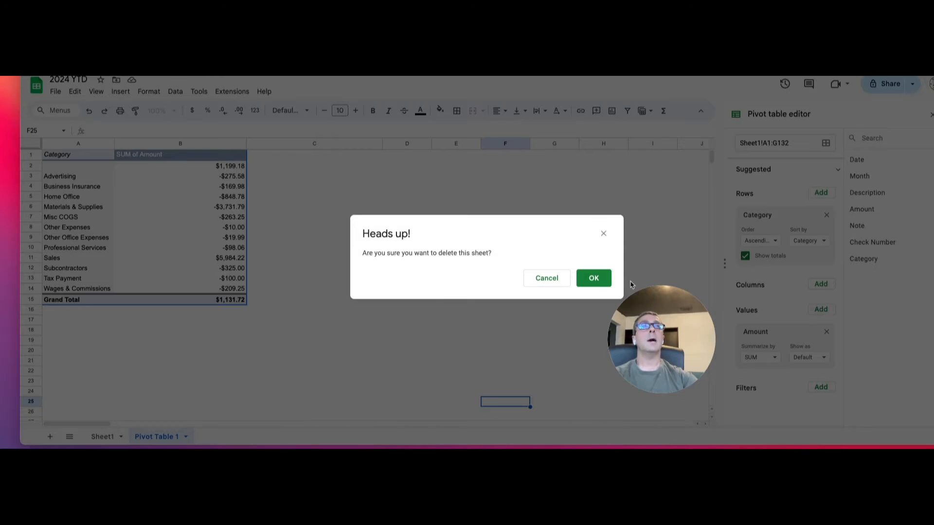
{"action": "left_click", "coordinate": [594, 278]}
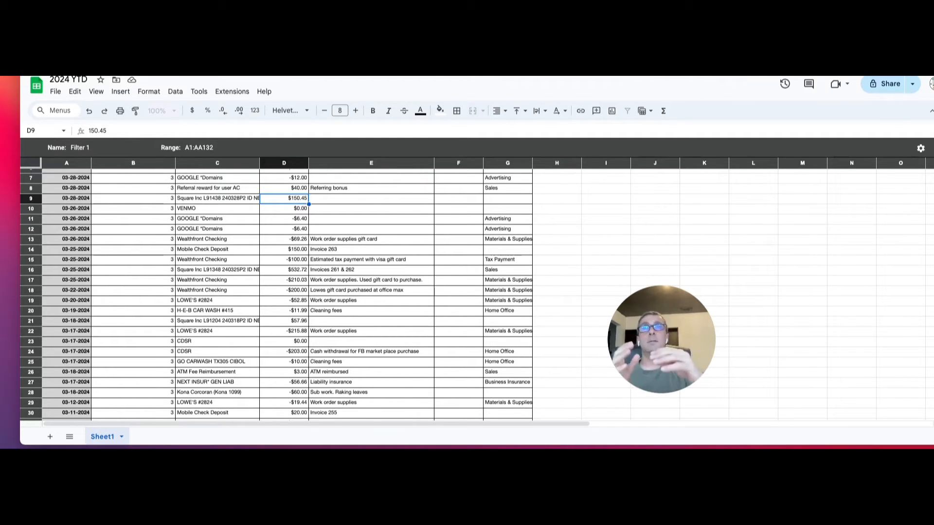
Create a pivot table on a new sheet from the full transaction range Sheet1!A1:G132, including the header row.
{"action": "scroll", "coordinate": [310, 337], "scroll_direction": "up", "scroll_amount": 2}
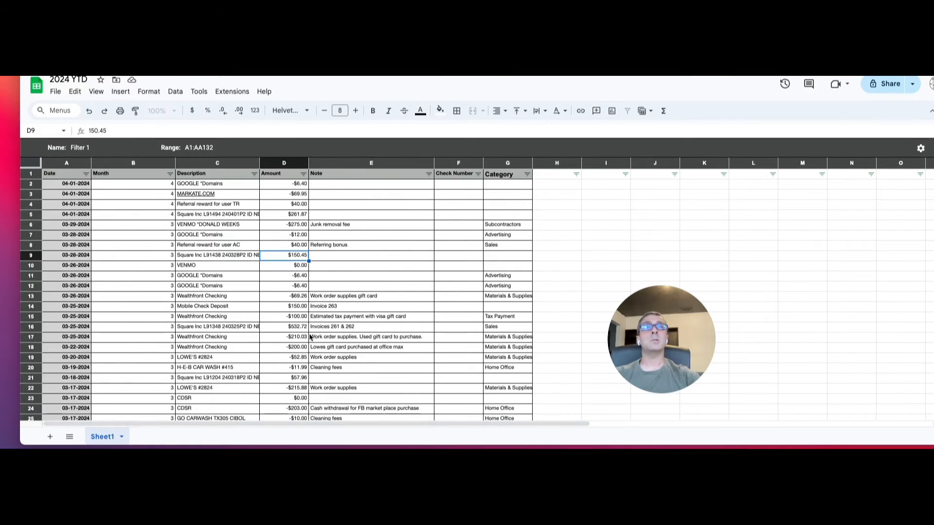
{"action": "left_click", "coordinate": [179, 266]}
{"action": "left_click", "coordinate": [59, 177]}
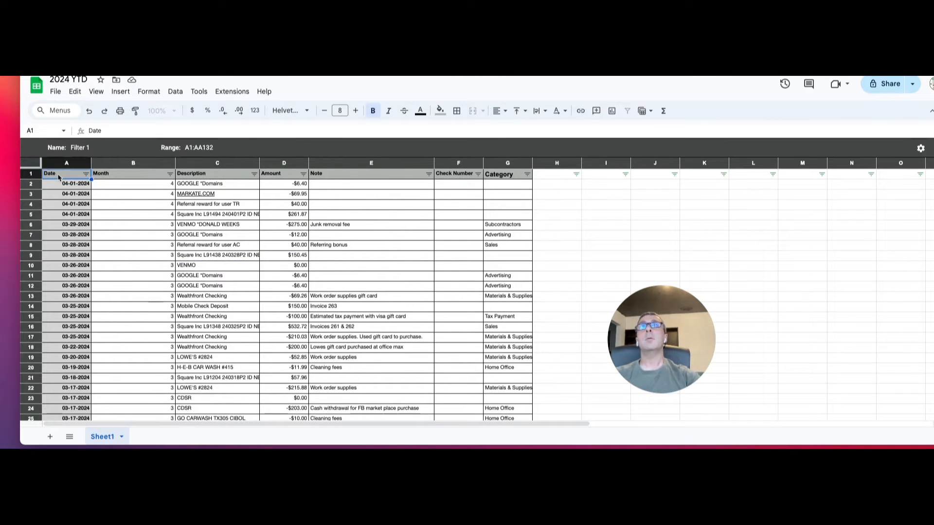
{"action": "left_click", "coordinate": [106, 206]}
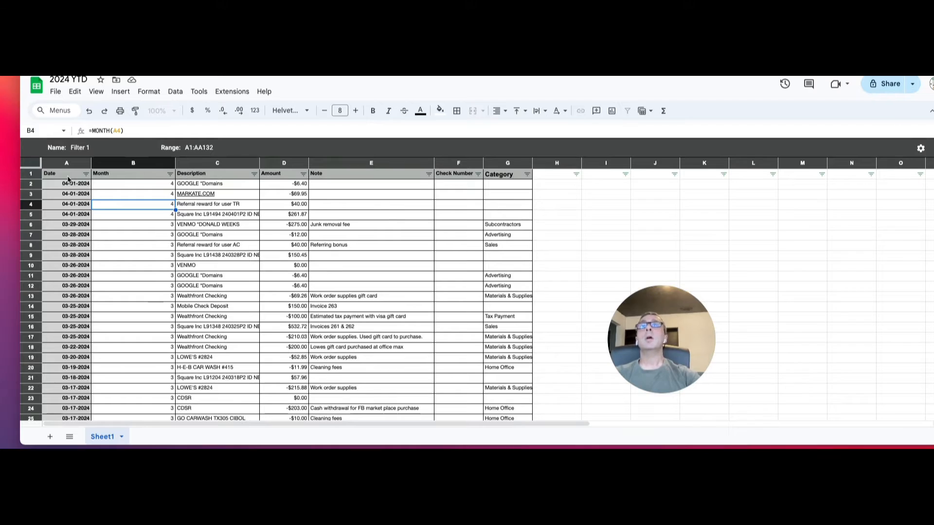
{"action": "left_click_drag", "start_coordinate": [68, 179], "coordinate": [505, 216]}
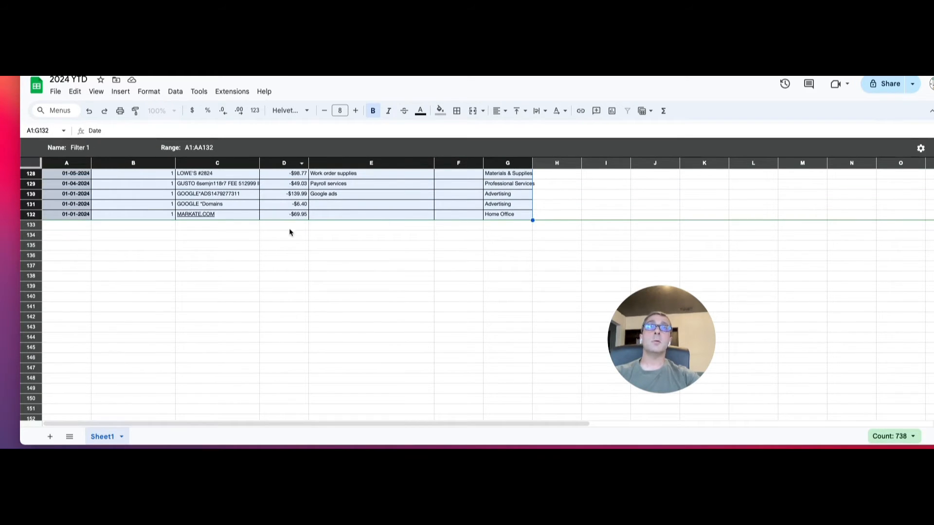
{"action": "scroll", "coordinate": [396, 273], "scroll_direction": "up", "scroll_amount": 10}
{"action": "scroll", "coordinate": [90, 240], "scroll_direction": "up", "scroll_amount": 20}
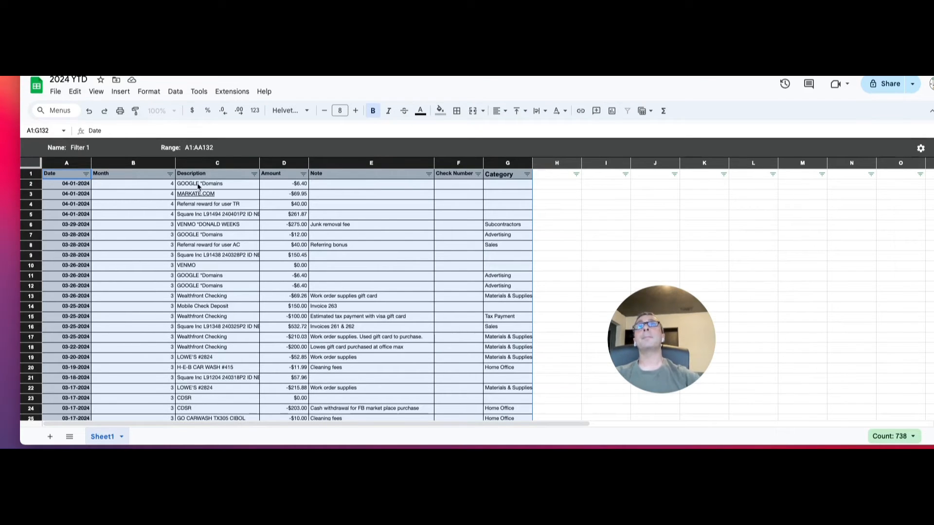
{"action": "left_click", "coordinate": [121, 92]}
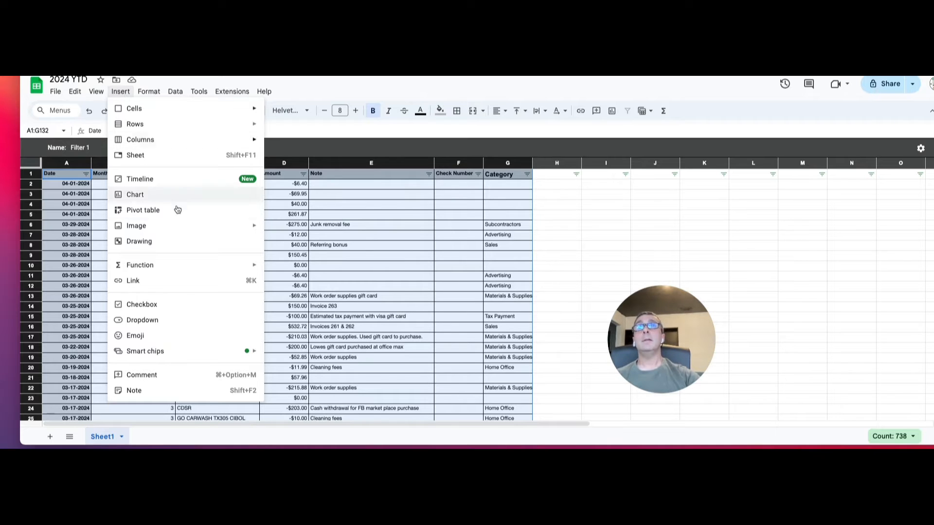
{"action": "left_click", "coordinate": [159, 213]}
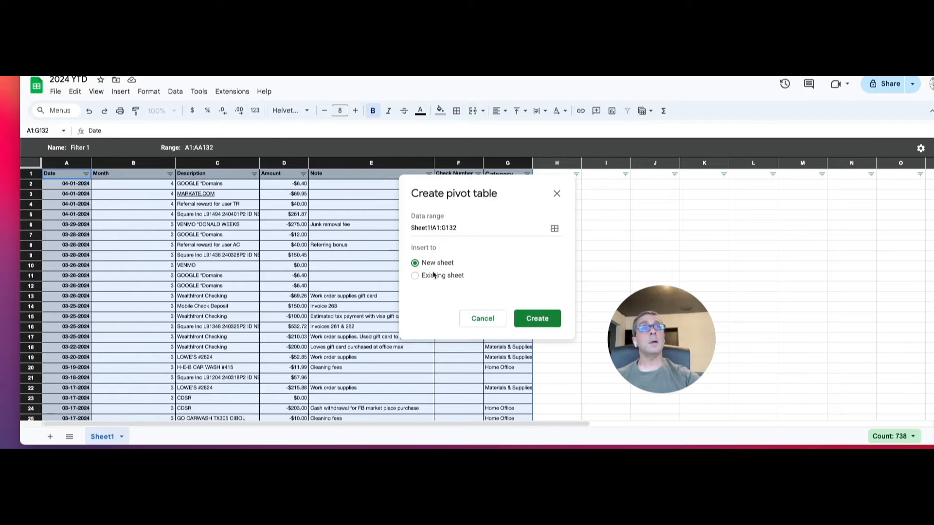
{"action": "left_click", "coordinate": [537, 319]}
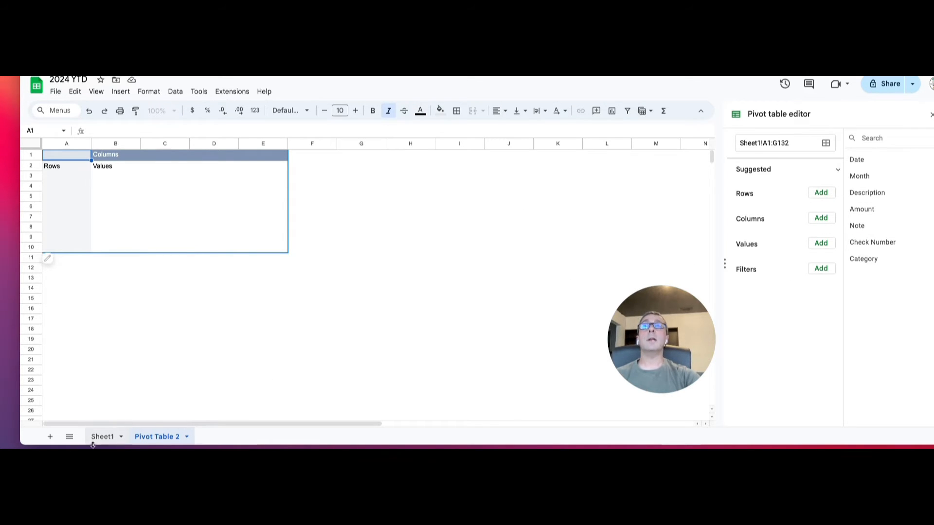
Compare the column headers and Month values in Sheet1 with the fields available for the new pivot table.
{"action": "left_click", "coordinate": [97, 436]}
{"action": "left_click", "coordinate": [130, 225]}
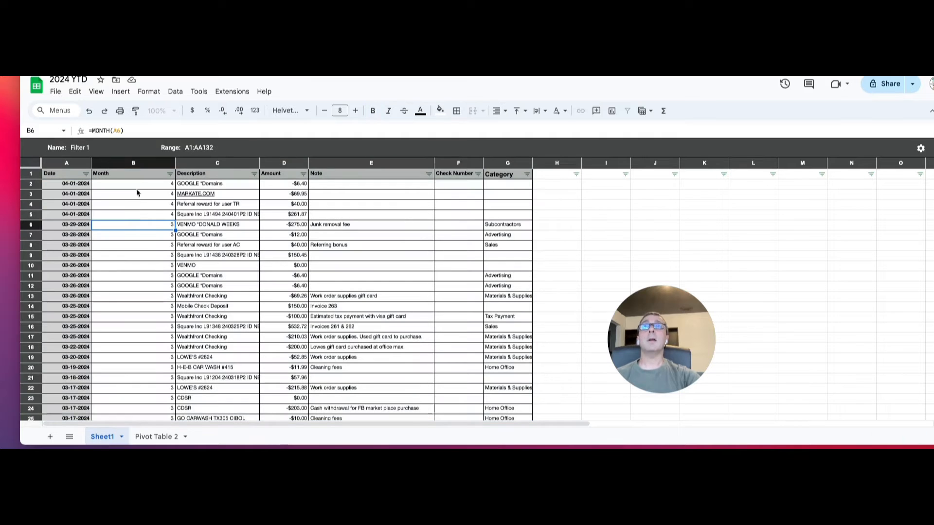
{"action": "left_click", "coordinate": [157, 437]}
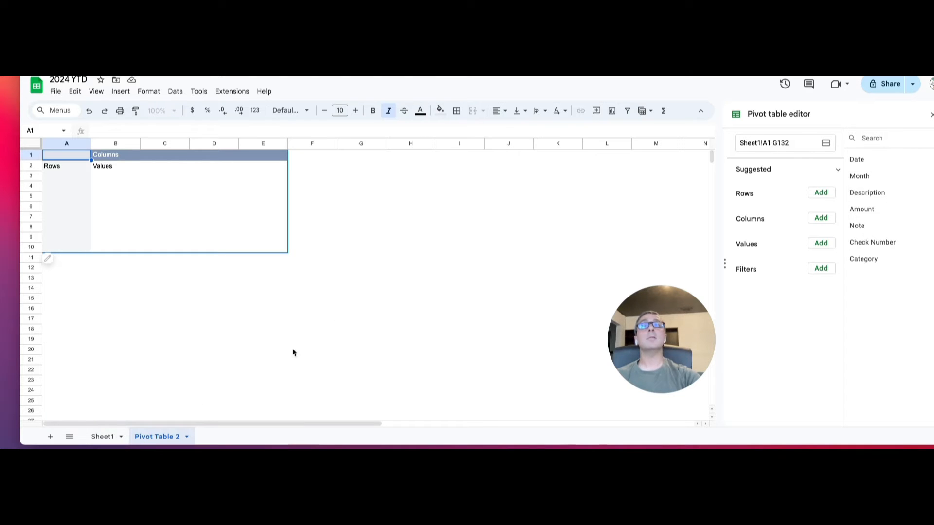
{"action": "left_click", "coordinate": [99, 437]}
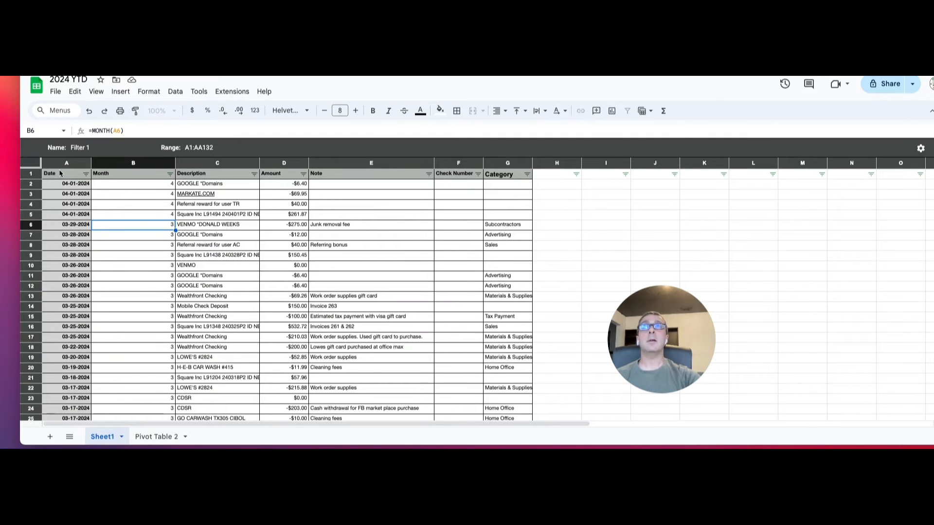
{"action": "left_click", "coordinate": [157, 437]}
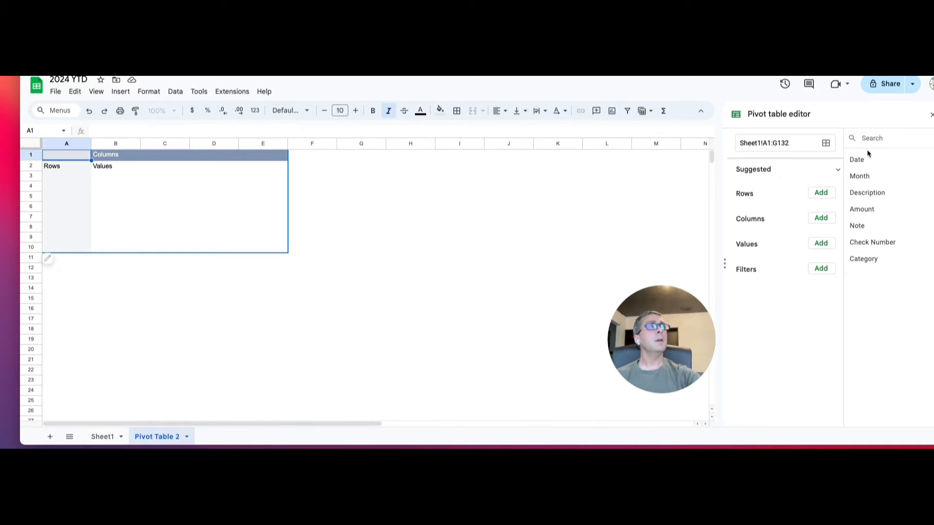
Set up the pivot table with Category as rows, Month as columns and Amount as values, widening column A to fit the category names.
{"action": "left_click_drag", "start_coordinate": [862, 176], "coordinate": [765, 237]}
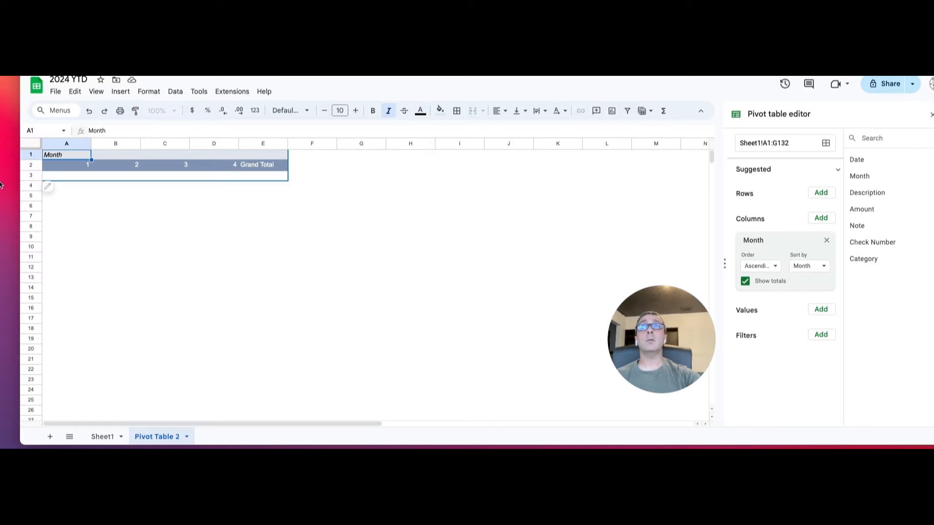
{"action": "left_click_drag", "start_coordinate": [857, 261], "coordinate": [748, 209]}
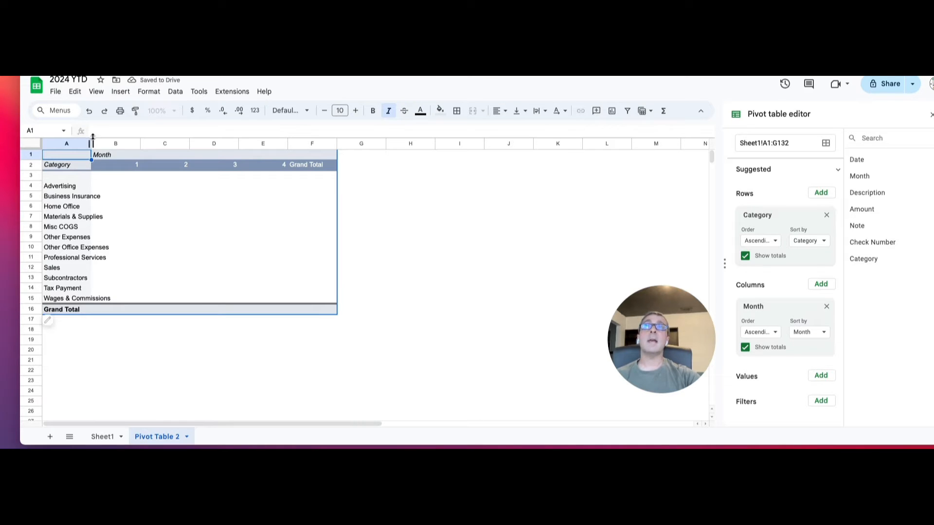
{"action": "left_click_drag", "start_coordinate": [91, 143], "coordinate": [108, 143]}
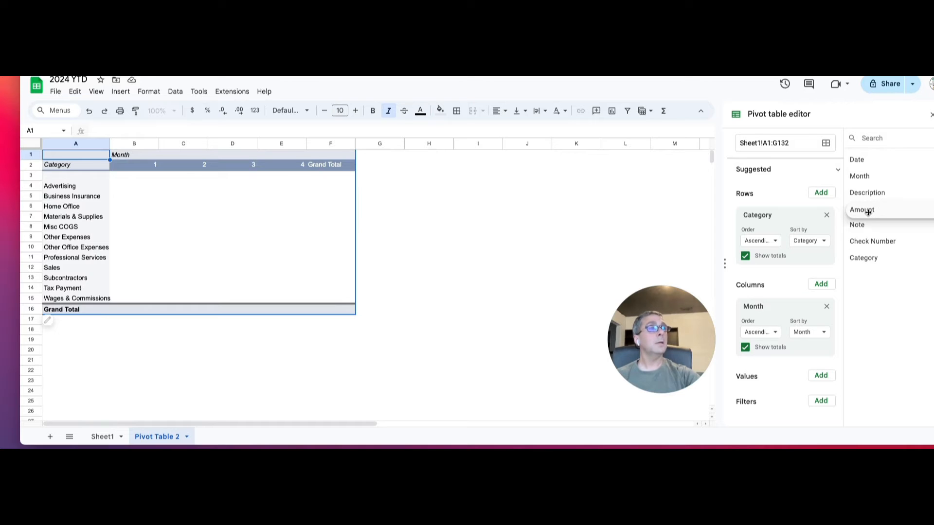
{"action": "left_click_drag", "start_coordinate": [869, 212], "coordinate": [767, 394]}
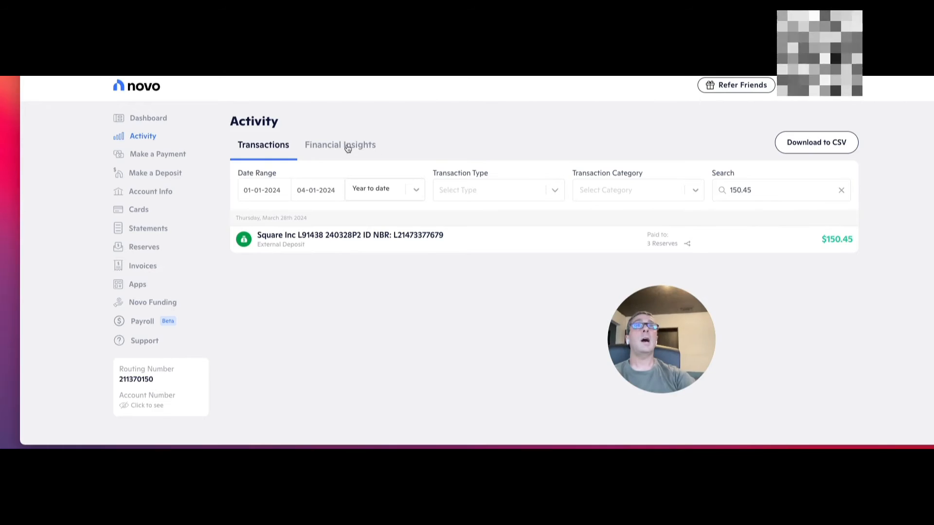
Switch to Novo and view the account's financial insights for the year to date.
{"action": "left_click", "coordinate": [348, 146]}
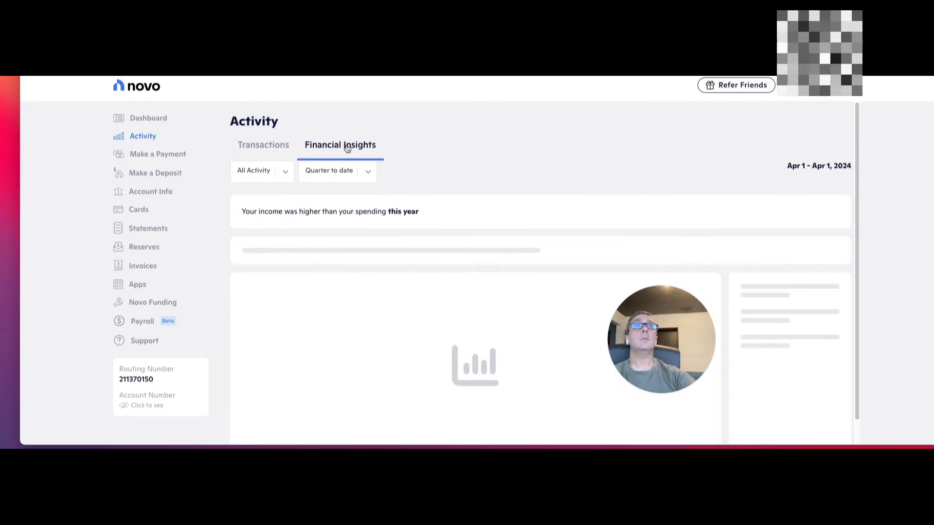
{"action": "left_click", "coordinate": [369, 173]}
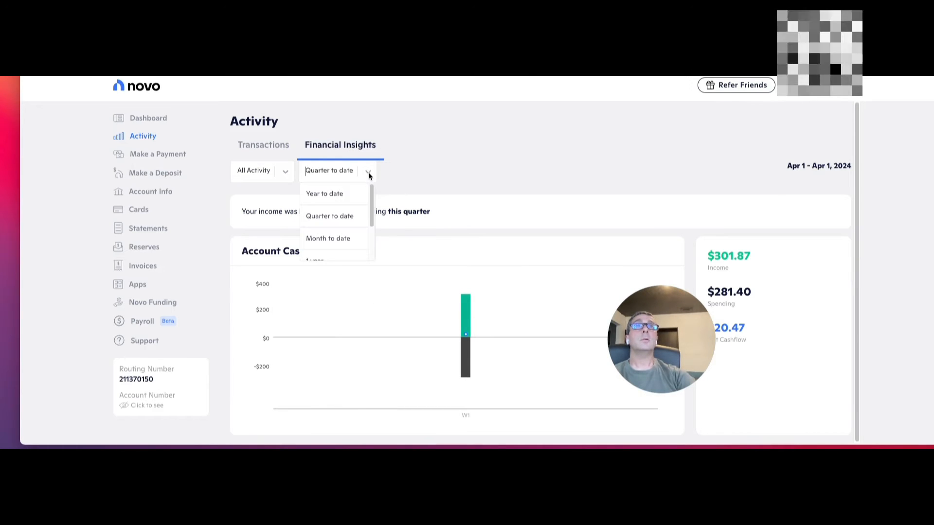
{"action": "left_click", "coordinate": [350, 195]}
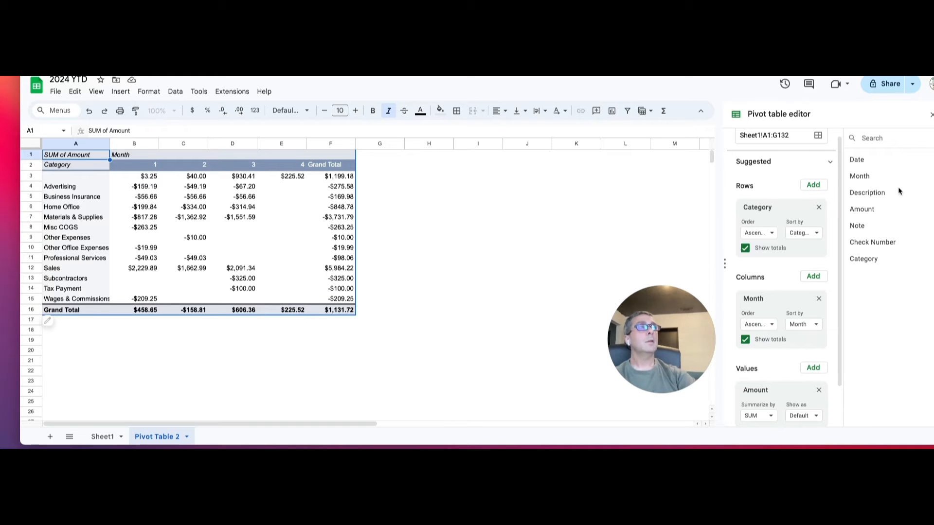
Back in Google Sheets, check the Sheet1 data, then add Description as a row field below Category and widen column B.
{"action": "left_click", "coordinate": [103, 437]}
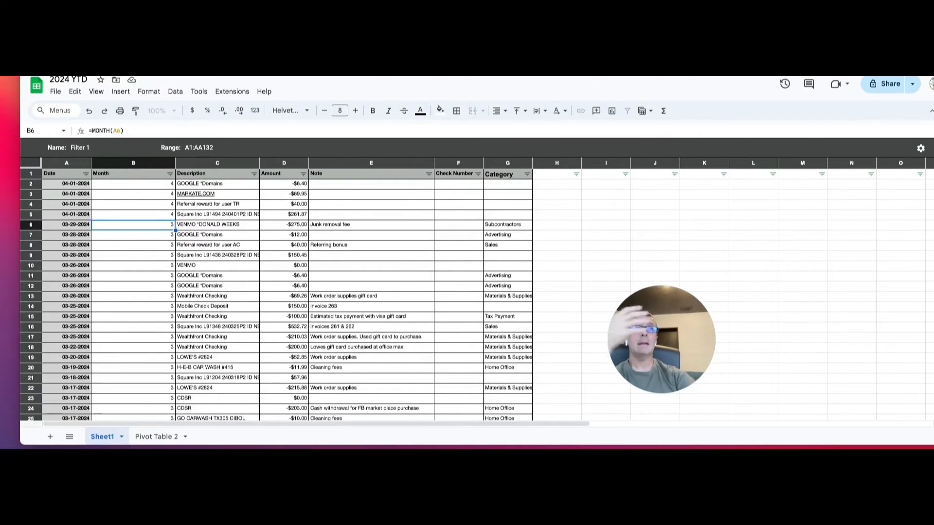
{"action": "left_click", "coordinate": [150, 437]}
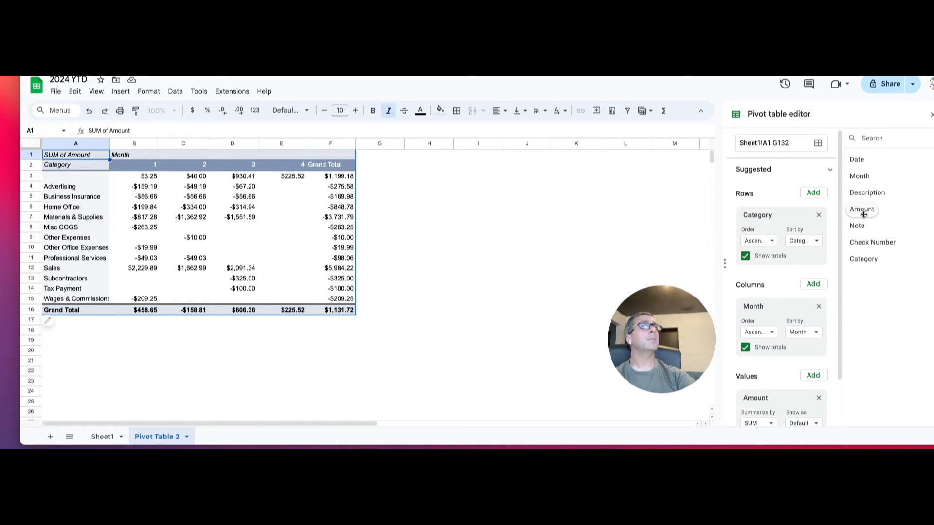
{"action": "left_click_drag", "start_coordinate": [864, 194], "coordinate": [744, 268]}
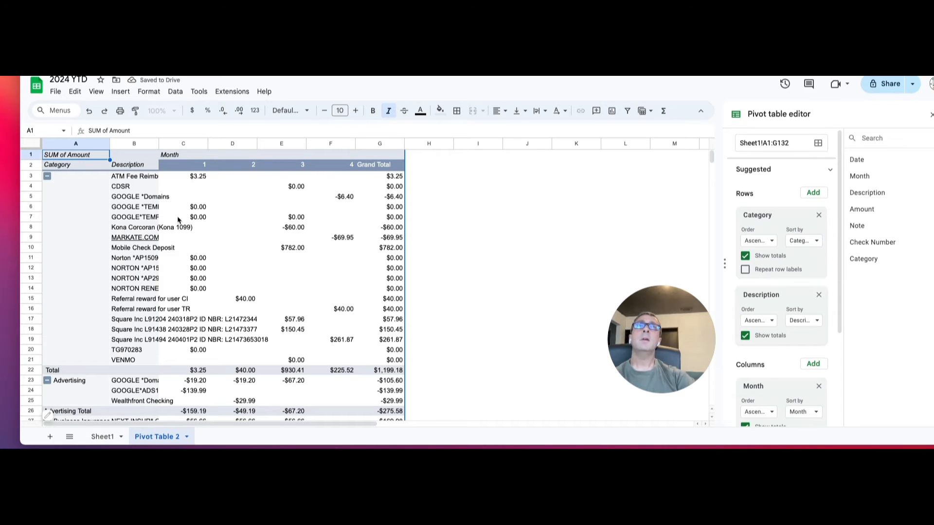
{"action": "scroll", "coordinate": [73, 209], "scroll_direction": "down", "scroll_amount": 1}
{"action": "scroll", "coordinate": [69, 191], "scroll_direction": "up", "scroll_amount": 2}
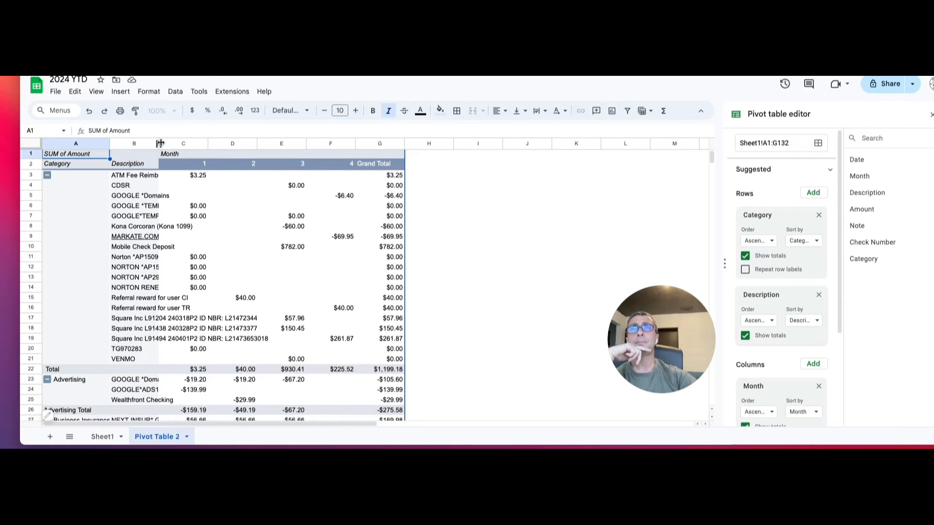
{"action": "left_click_drag", "start_coordinate": [160, 144], "coordinate": [198, 143]}
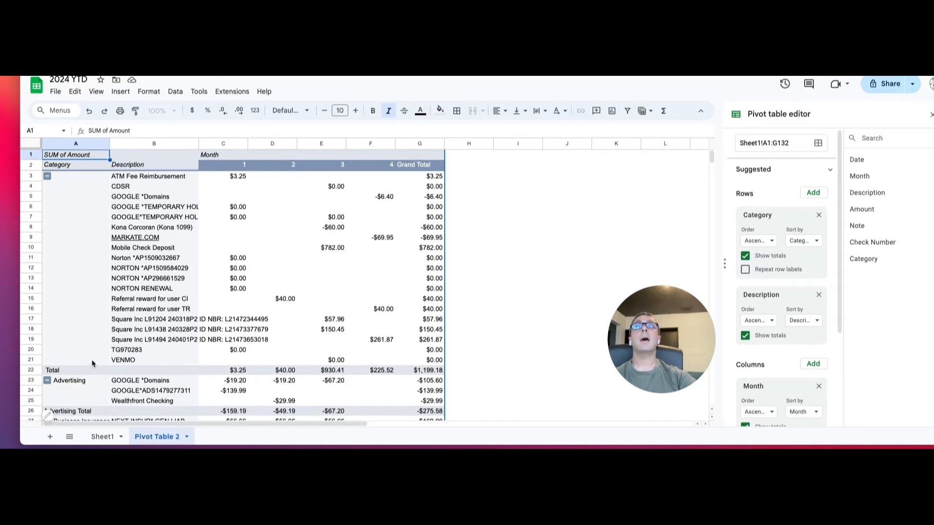
Add Note as a third row field below Description in the pivot table.
{"action": "scroll", "coordinate": [94, 355], "scroll_direction": "down", "scroll_amount": 5}
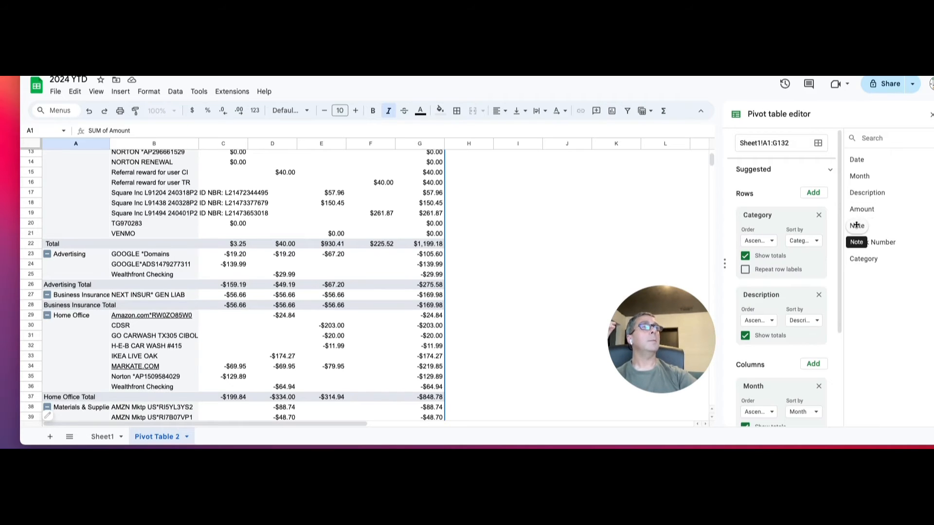
{"action": "left_click_drag", "start_coordinate": [857, 225], "coordinate": [750, 359]}
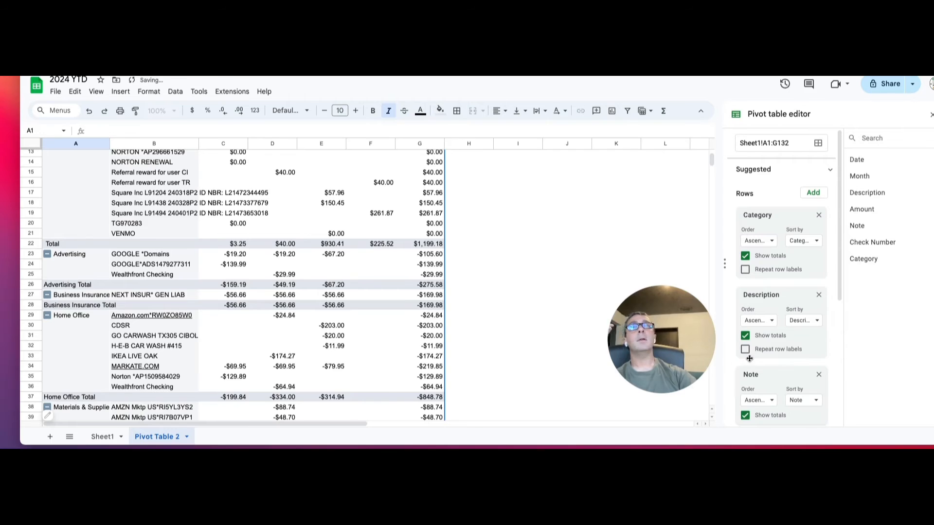
{"action": "scroll", "coordinate": [148, 336], "scroll_direction": "up", "scroll_amount": 3}
{"action": "scroll", "coordinate": [148, 337], "scroll_direction": "down", "scroll_amount": 5}
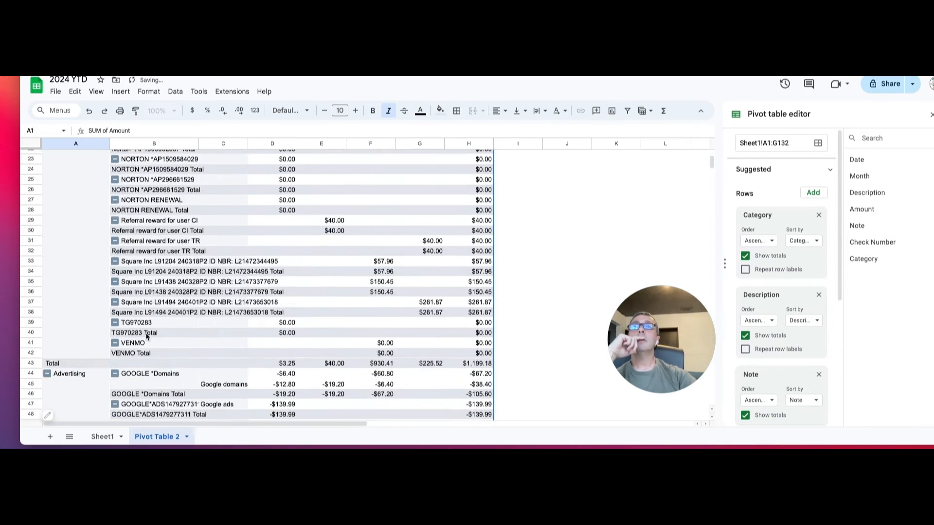
{"action": "scroll", "coordinate": [146, 336], "scroll_direction": "down", "scroll_amount": 7}
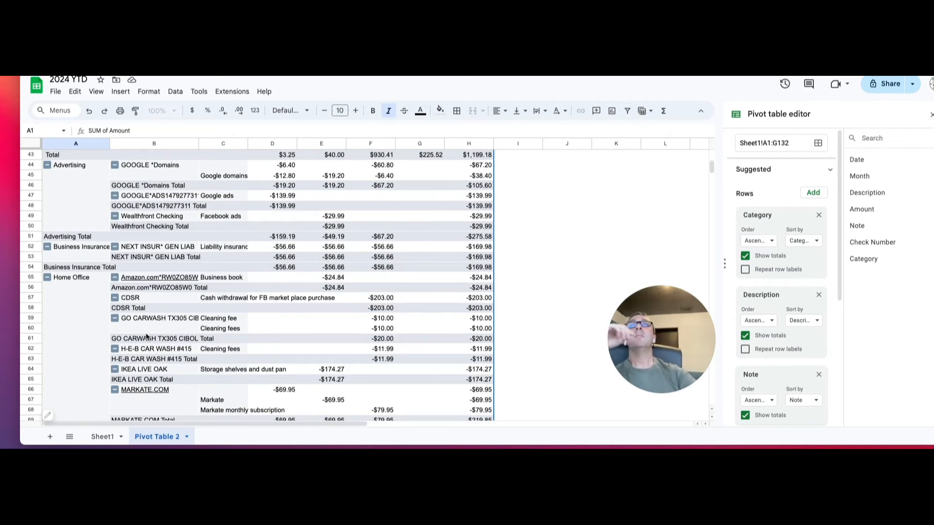
Widen column C to fit the full notes and examine the note details under Advertising and Home Office.
{"action": "mouse_move", "coordinate": [694, 340]}
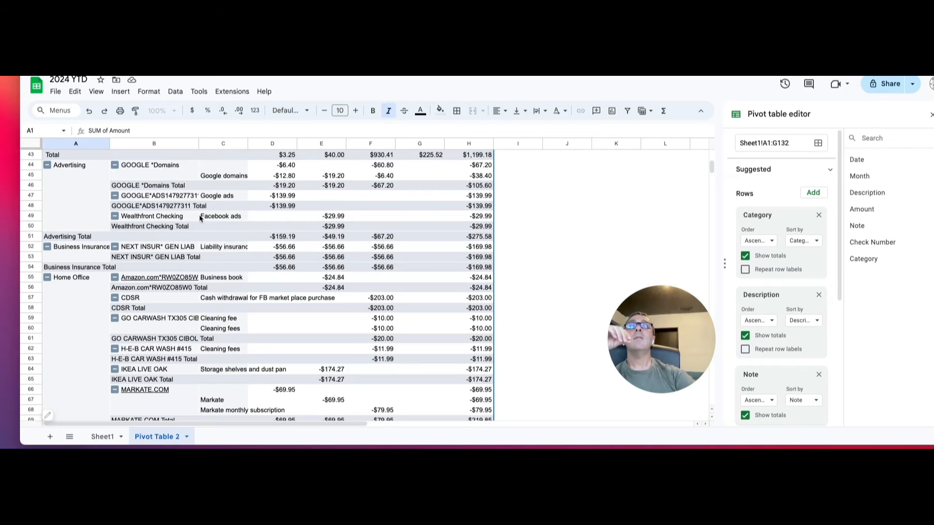
{"action": "left_click", "coordinate": [151, 216]}
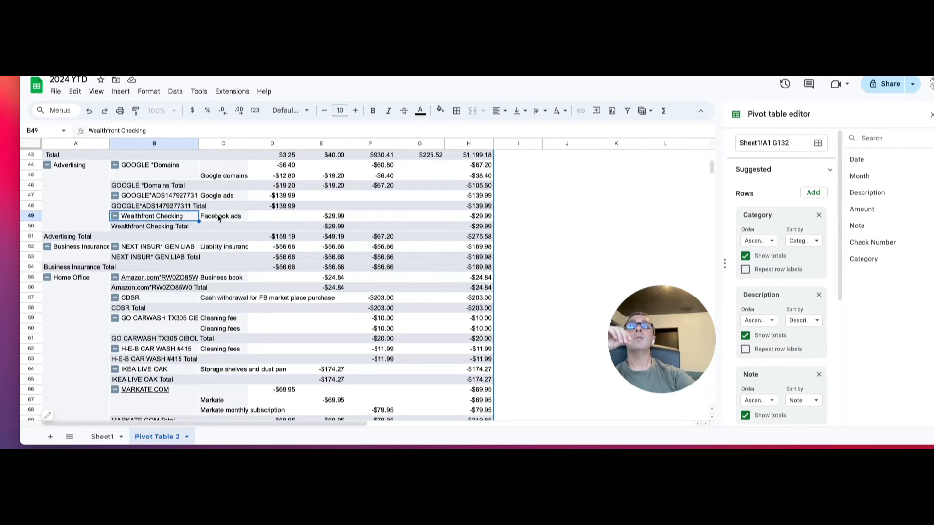
{"action": "left_click_drag", "start_coordinate": [248, 144], "coordinate": [333, 144]}
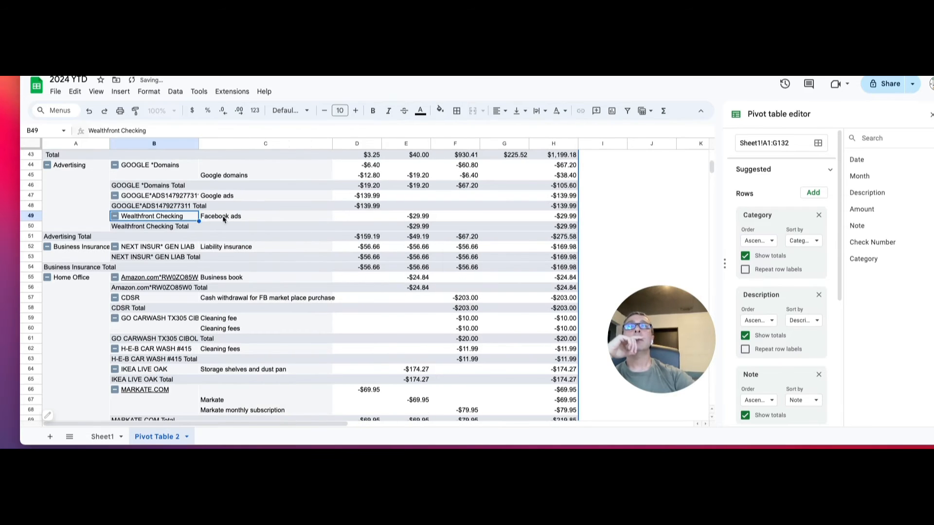
{"action": "left_click", "coordinate": [224, 217]}
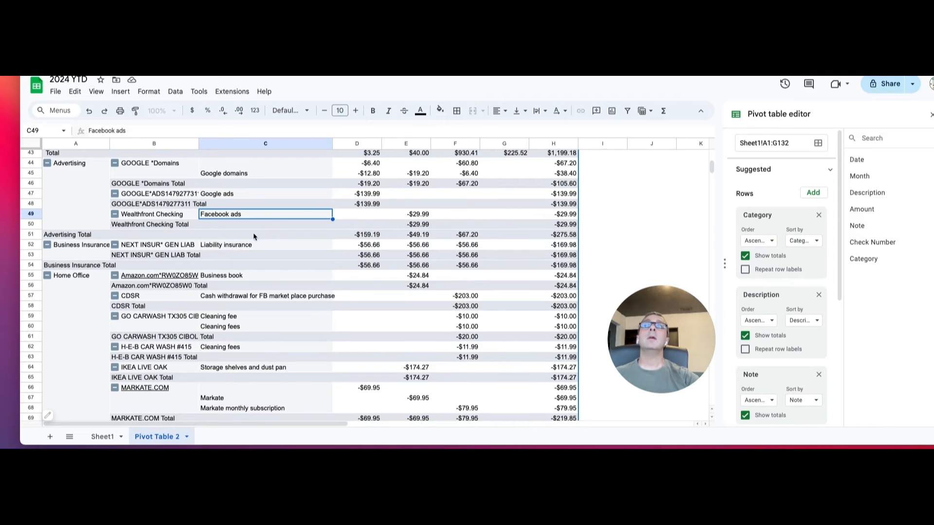
{"action": "scroll", "coordinate": [258, 234], "scroll_direction": "down", "scroll_amount": 1}
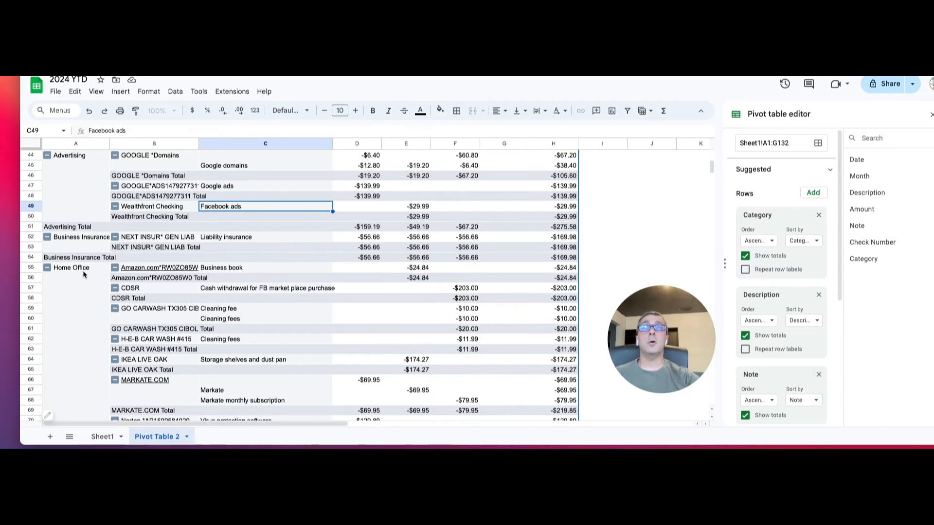
{"action": "scroll", "coordinate": [81, 276], "scroll_direction": "down", "scroll_amount": 1}
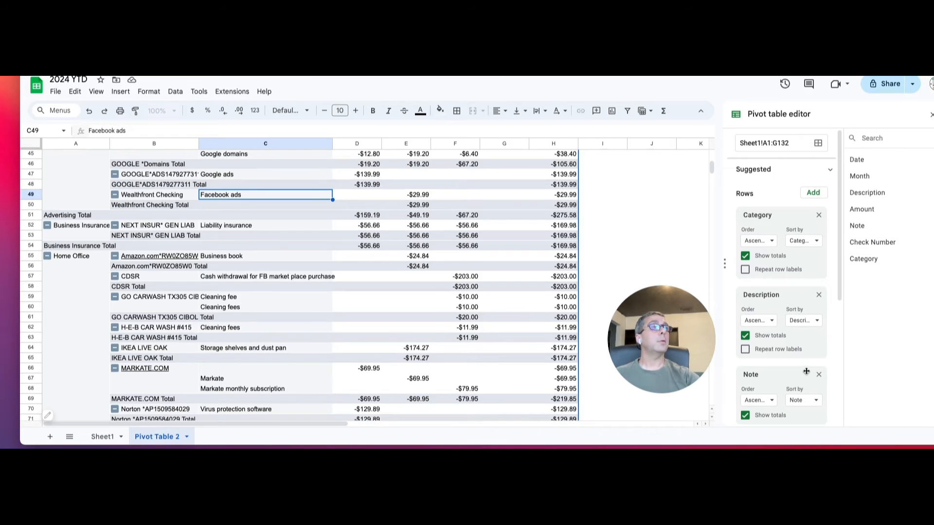
Remove the Note field from the pivot rows and place Category above Description.
{"action": "left_click_drag", "start_coordinate": [822, 379], "coordinate": [779, 246]}
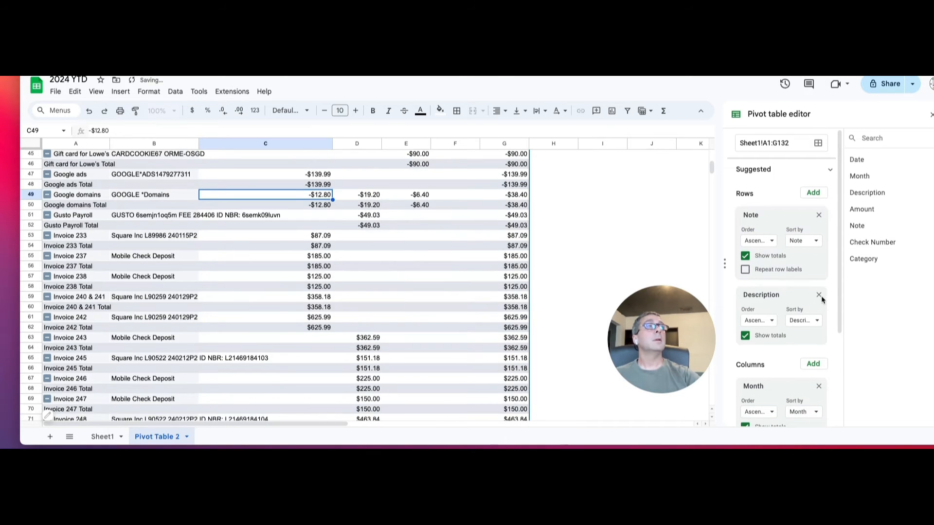
{"action": "left_click", "coordinate": [819, 215]}
{"action": "scroll", "coordinate": [245, 313], "scroll_direction": "up", "scroll_amount": 10}
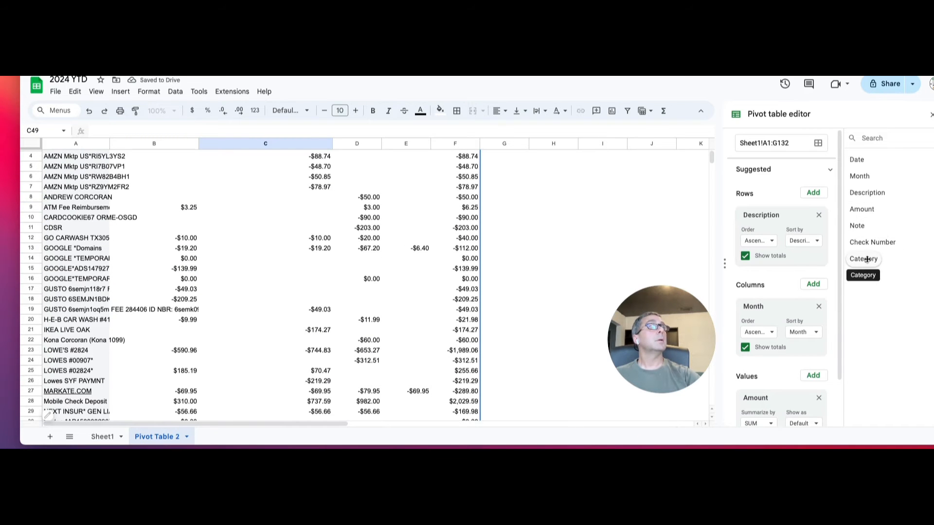
{"action": "left_click_drag", "start_coordinate": [867, 259], "coordinate": [779, 210]}
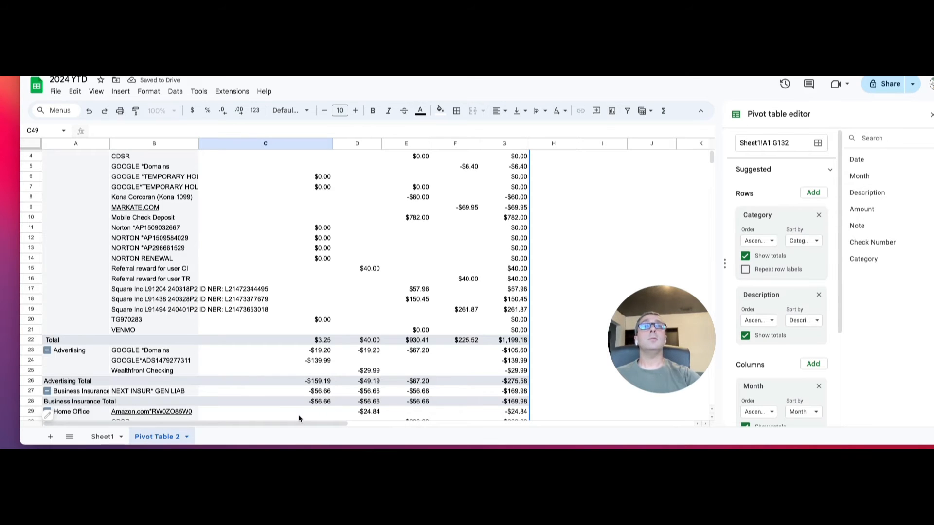
{"action": "scroll", "coordinate": [88, 272], "scroll_direction": "up", "scroll_amount": 1}
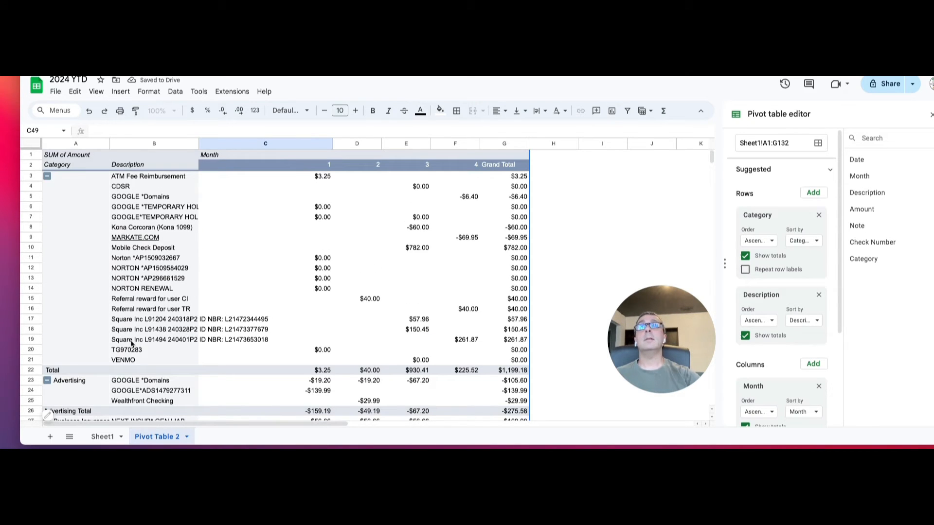
Collapse the blank, Advertising, Home Office, Materials & Supplies, Other Office Expenses, Professional Services, Sales and Subcontractors groups to their totals.
{"action": "left_click", "coordinate": [47, 176]}
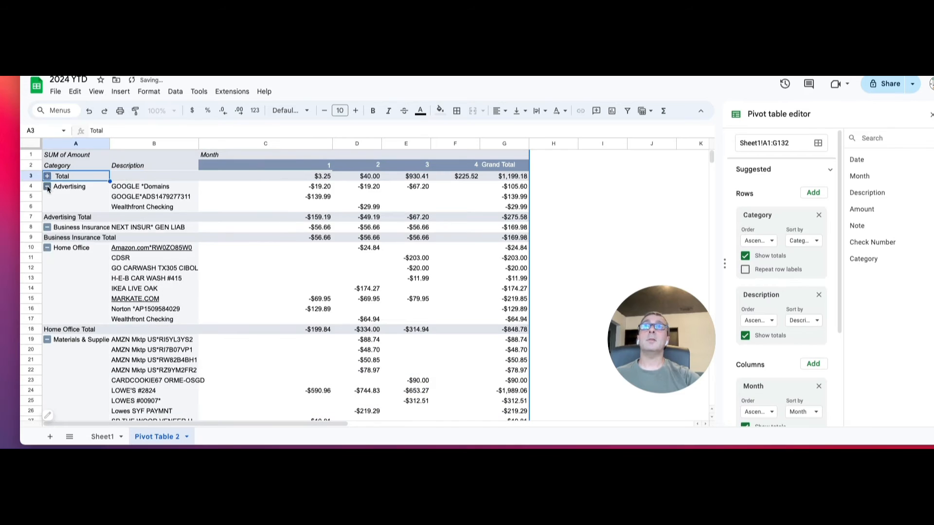
{"action": "left_click", "coordinate": [47, 187]}
{"action": "left_click", "coordinate": [47, 218]}
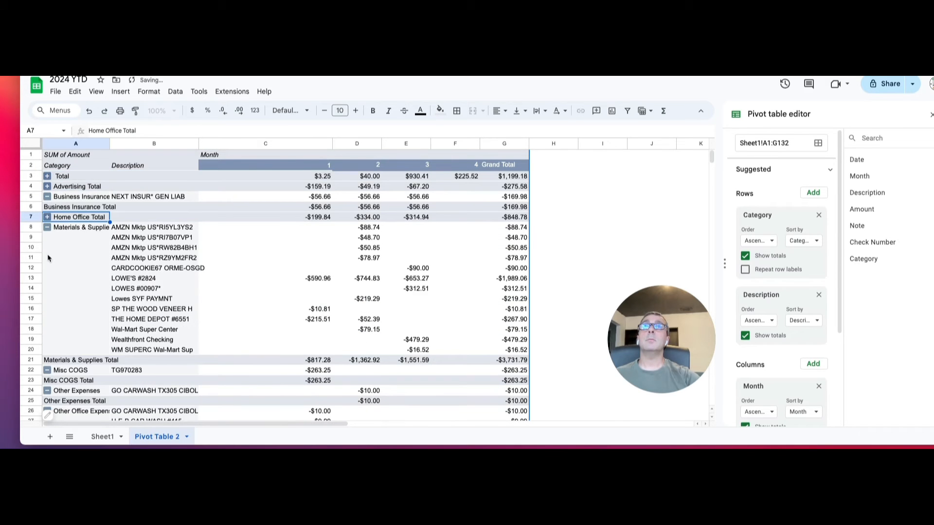
{"action": "left_click", "coordinate": [47, 227]}
{"action": "left_click", "coordinate": [47, 279]}
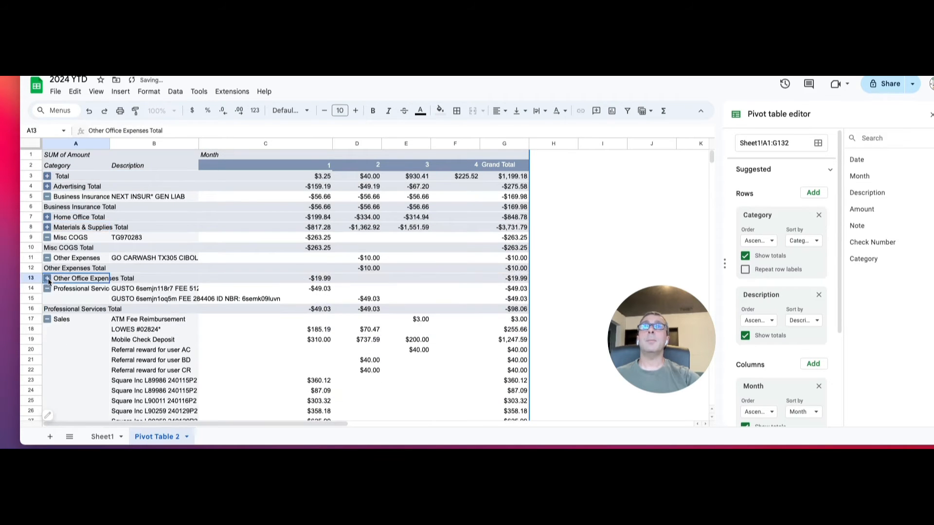
{"action": "left_click", "coordinate": [47, 289]}
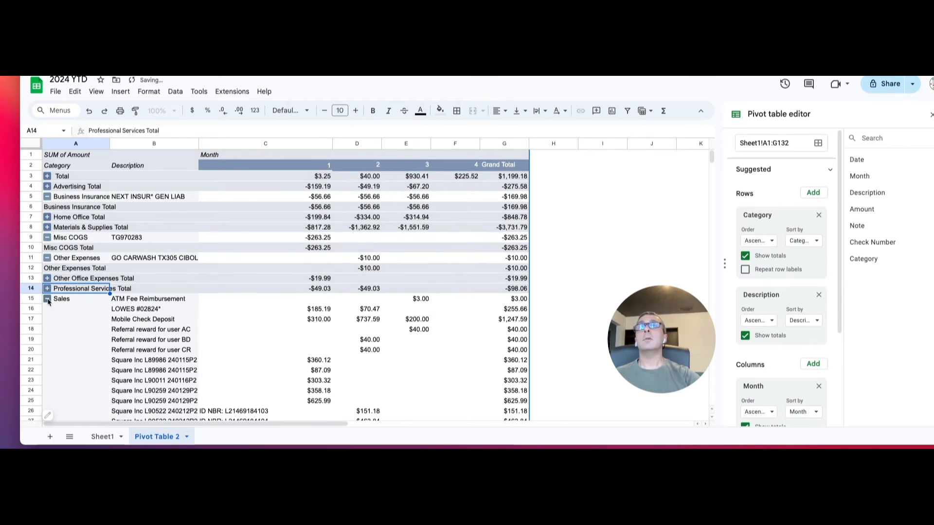
{"action": "left_click", "coordinate": [47, 300]}
{"action": "left_click", "coordinate": [48, 310]}
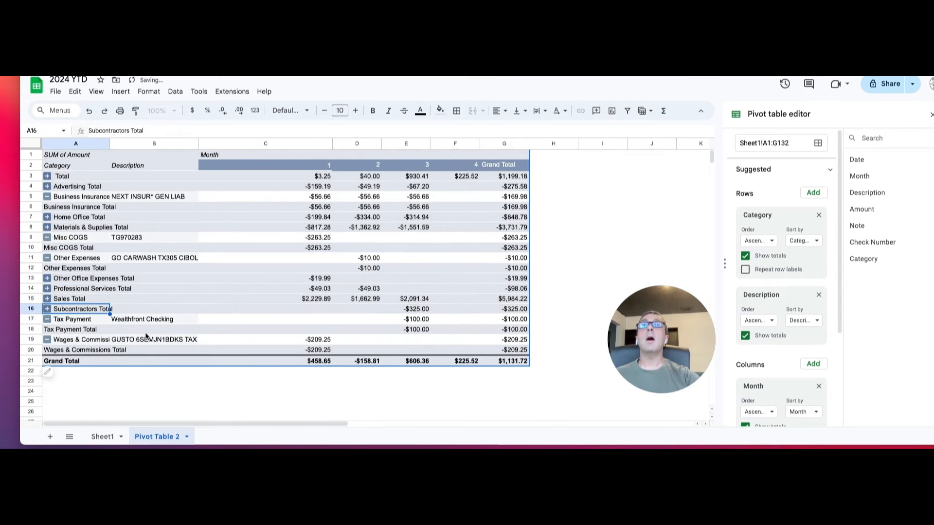
Collapse the Tax Payment and Wages & Commissions groups to their totals.
{"action": "left_click", "coordinate": [47, 319]}
{"action": "left_click", "coordinate": [47, 330]}
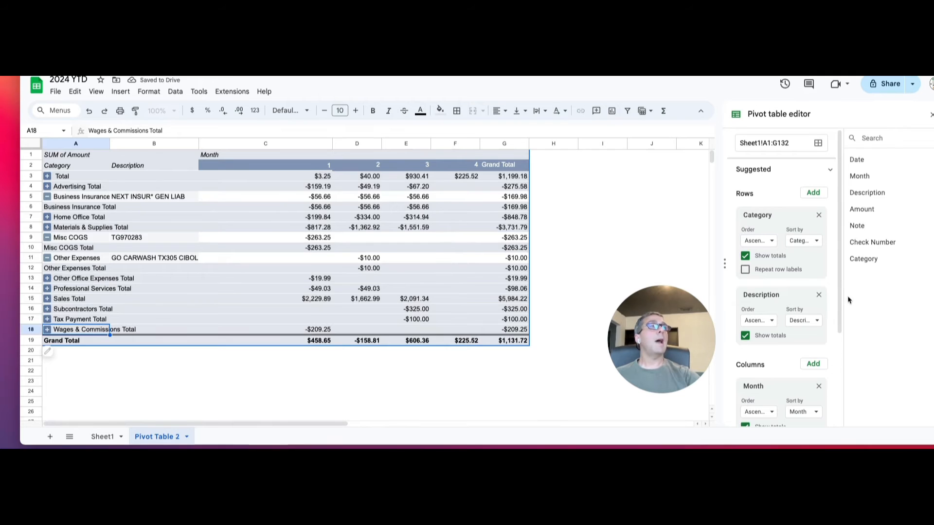
Add a Month filter to the pivot table that shows only month 4.
{"action": "left_click_drag", "start_coordinate": [838, 303], "coordinate": [838, 394]}
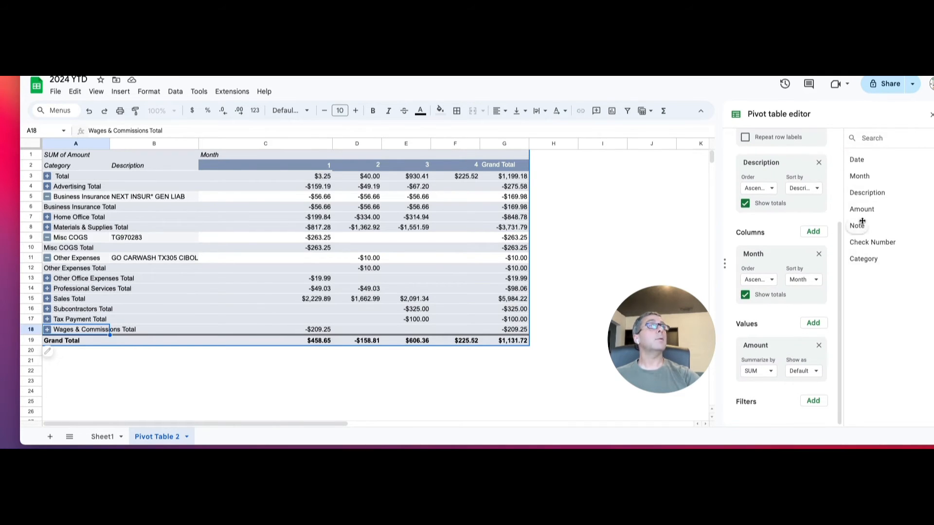
{"action": "left_click_drag", "start_coordinate": [863, 181], "coordinate": [759, 421]}
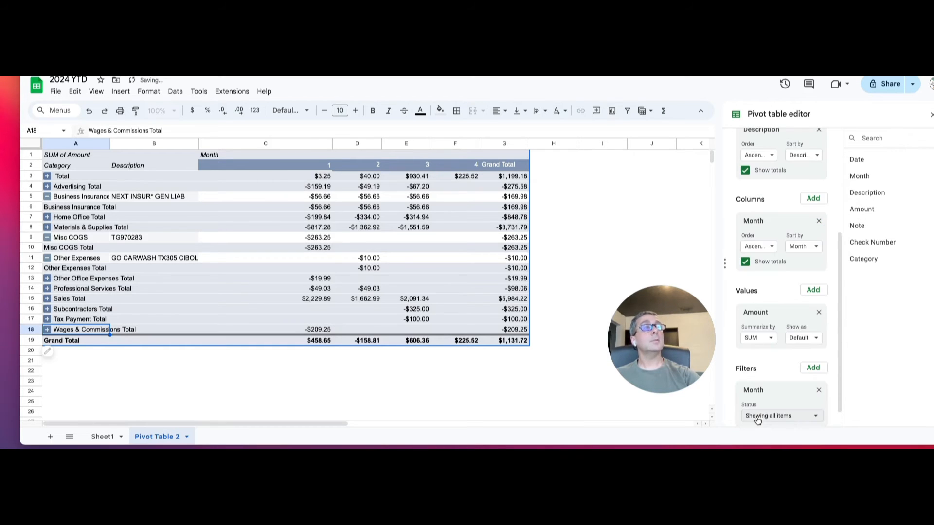
{"action": "left_click", "coordinate": [816, 418]}
{"action": "left_click", "coordinate": [768, 349]}
{"action": "left_click", "coordinate": [768, 365]}
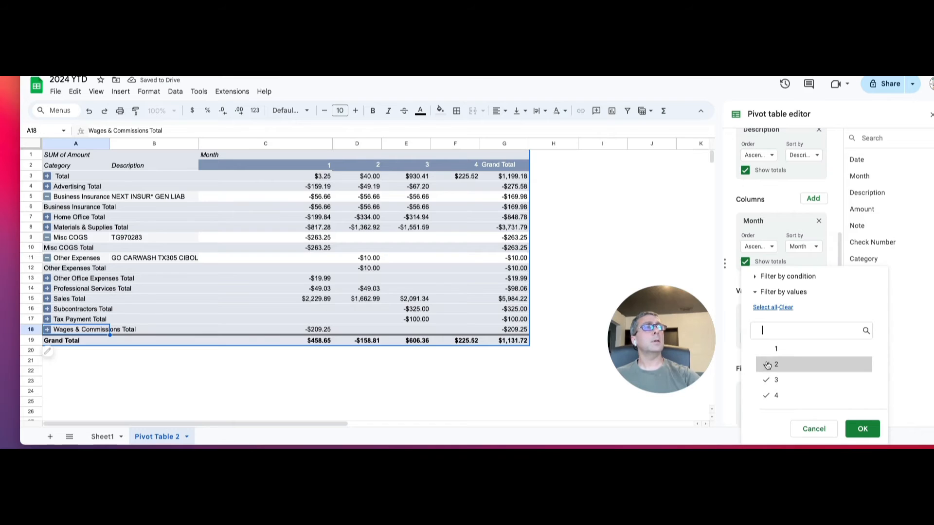
{"action": "left_click", "coordinate": [766, 381]}
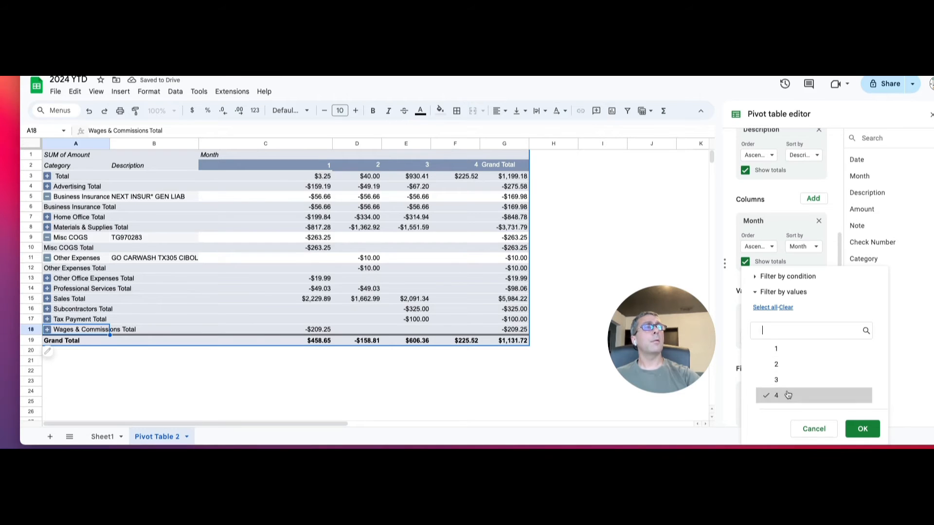
{"action": "left_click", "coordinate": [853, 424]}
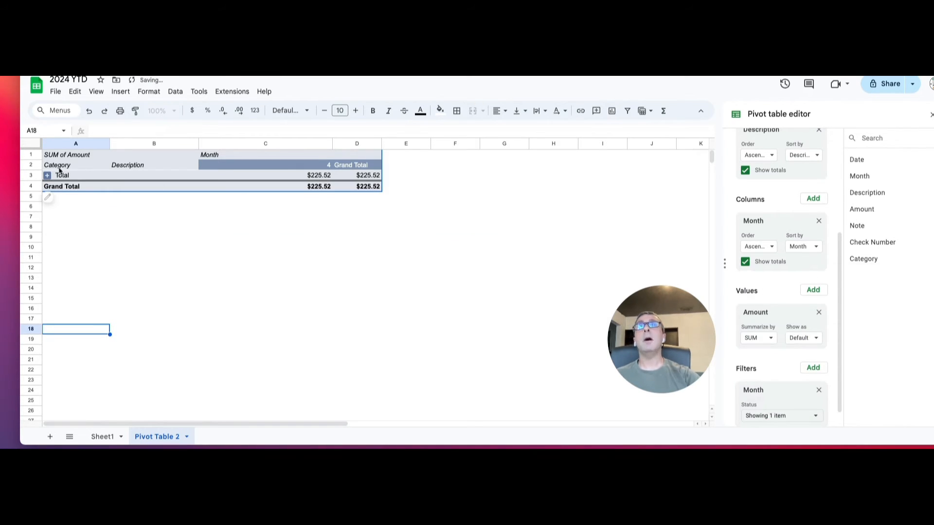
Expand the blank category and examine its uncategorized month 4 transactions, including the referral reward entry.
{"action": "left_click", "coordinate": [49, 178]}
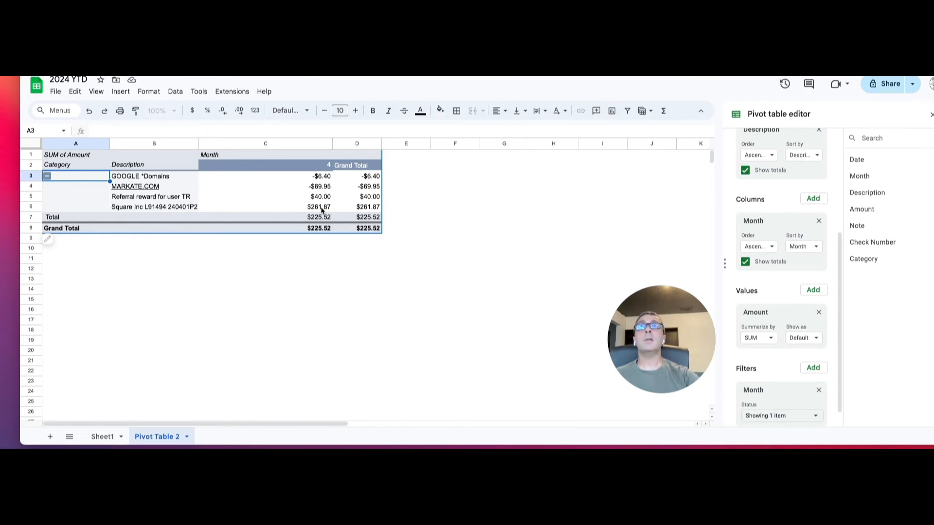
{"action": "left_click", "coordinate": [135, 199]}
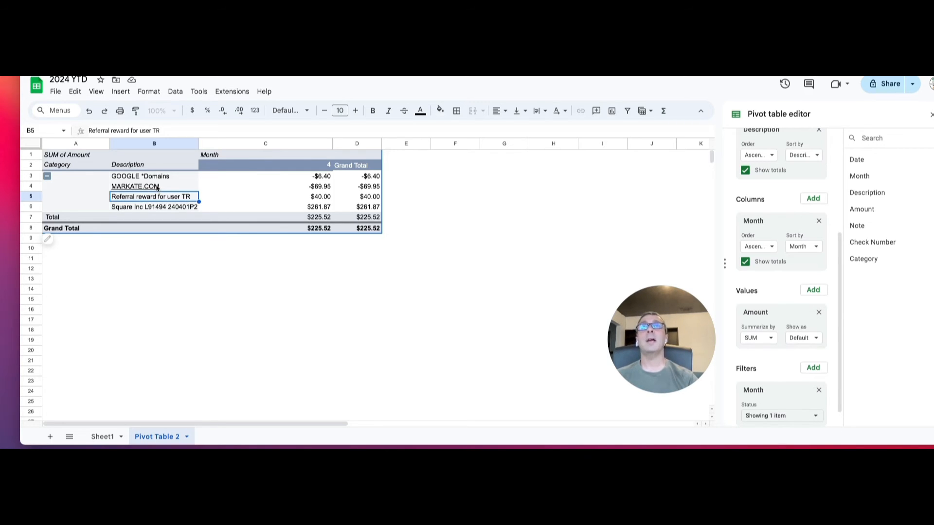
{"action": "mouse_move", "coordinate": [151, 190]}
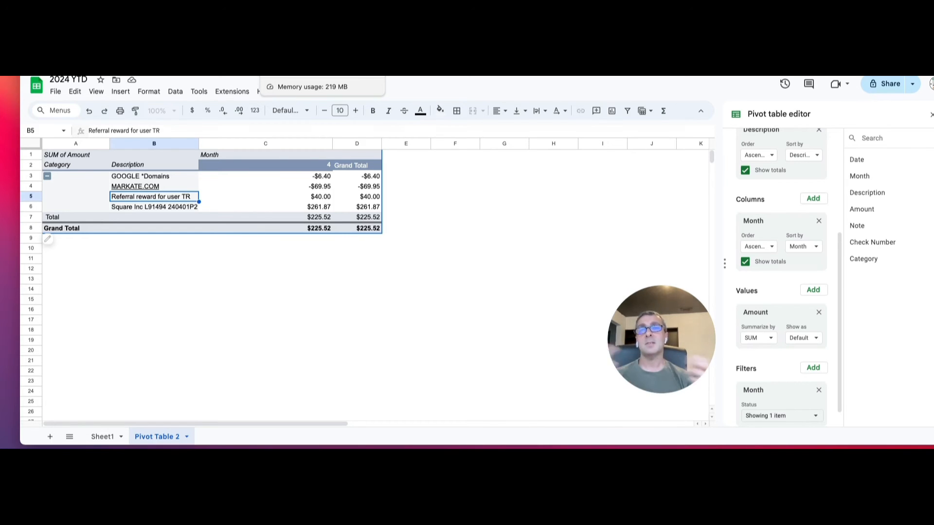
{"action": "left_click", "coordinate": [233, 281]}
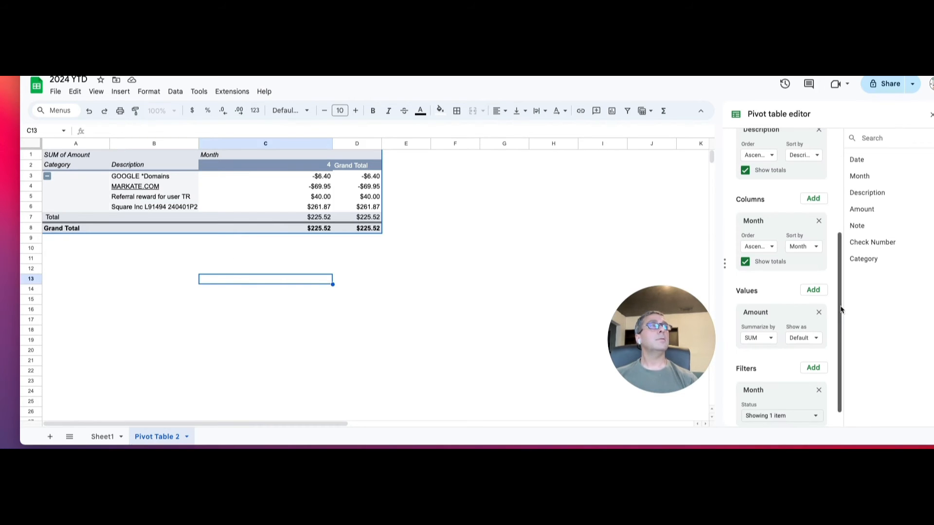
Remove the Month filter from the pivot table and collapse the blank category to its total.
{"action": "left_click_drag", "start_coordinate": [841, 308], "coordinate": [819, 377]}
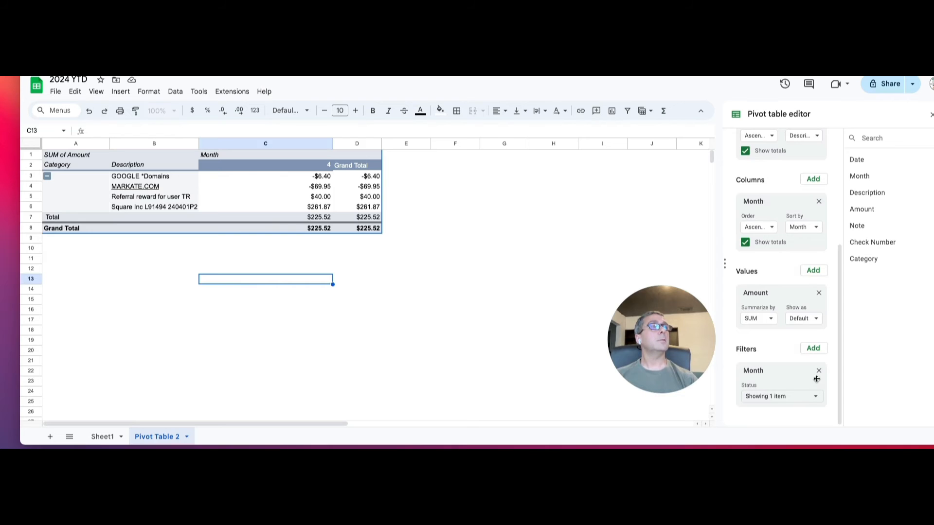
{"action": "left_click", "coordinate": [819, 372]}
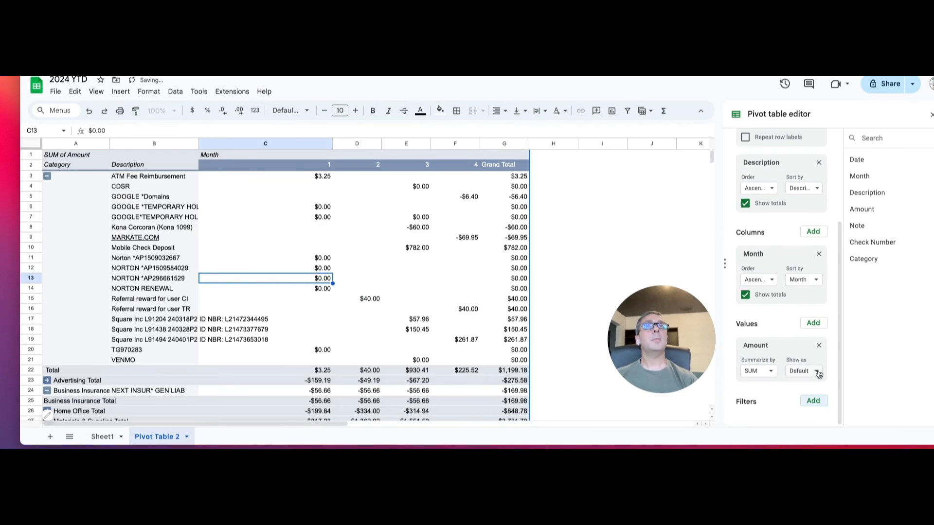
{"action": "left_click", "coordinate": [50, 178]}
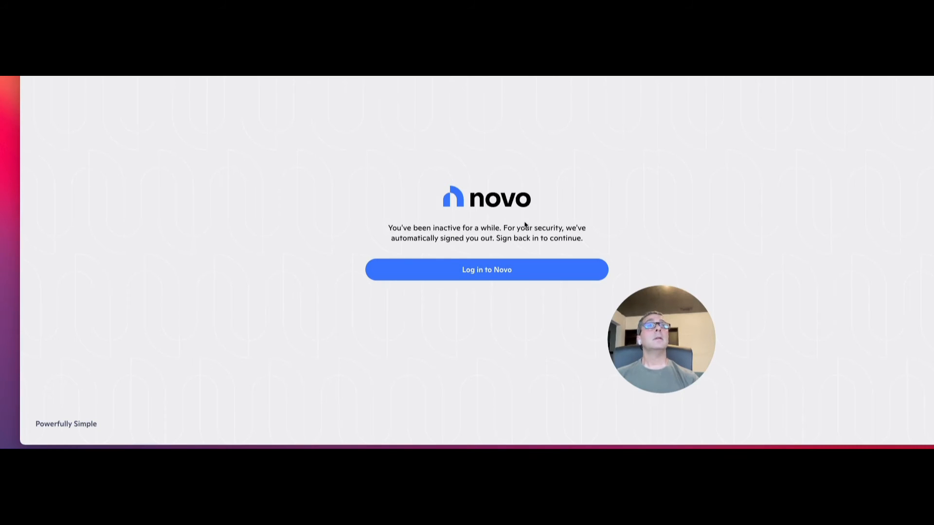
Switch to Novo, log back in, and review the dashboard's Reserves for Operating Expenses, Owner Compensation and Taxes.
{"action": "left_click", "coordinate": [487, 275]}
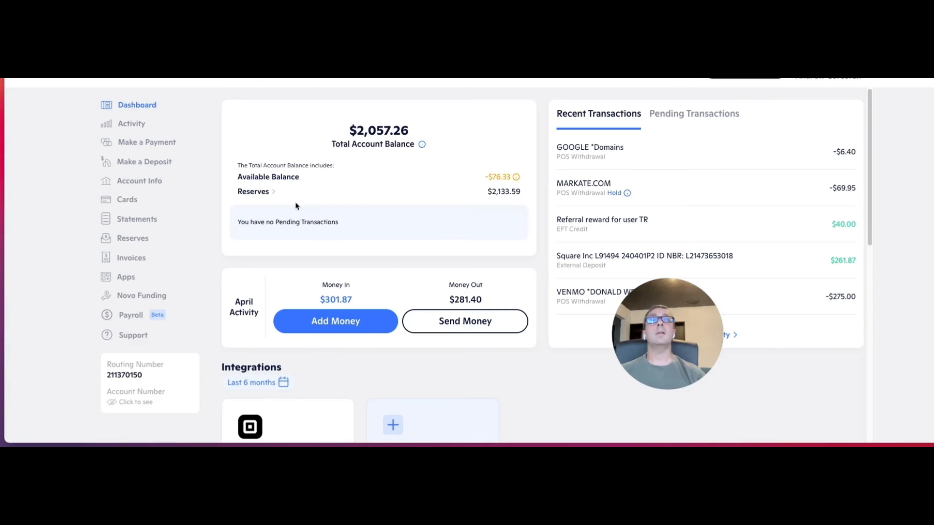
{"action": "scroll", "coordinate": [440, 281], "scroll_direction": "down", "scroll_amount": 7}
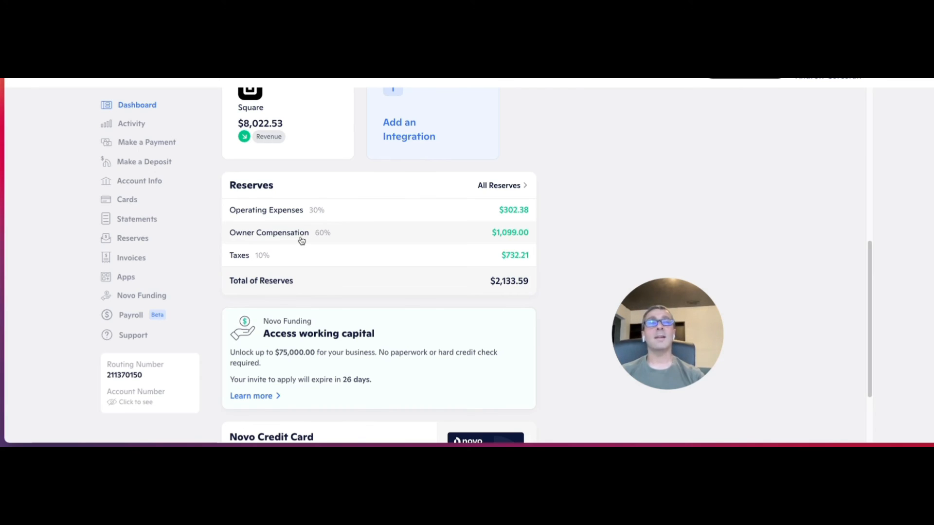
{"action": "scroll", "coordinate": [472, 337], "scroll_direction": "down", "scroll_amount": 1}
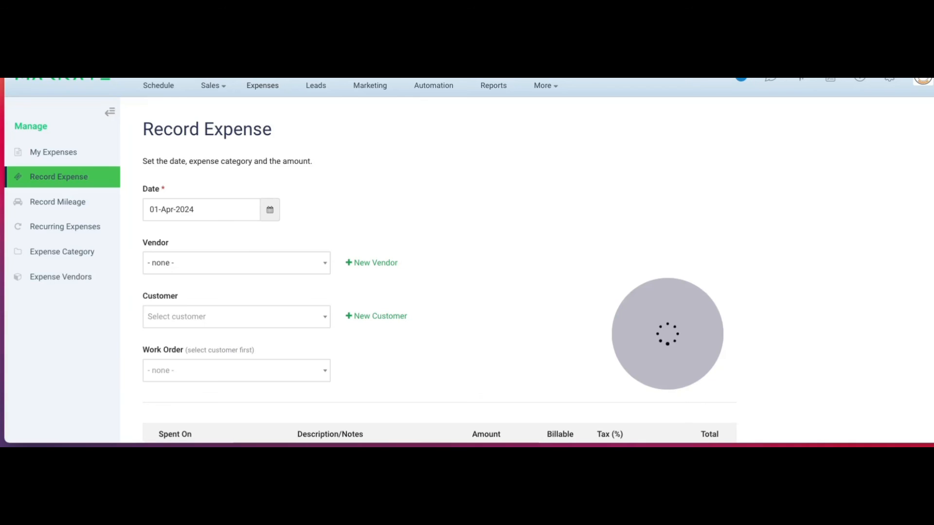
Switch to Markate, view the My Expenses list for this year, and open the Record Expense form.
{"action": "left_click", "coordinate": [267, 88]}
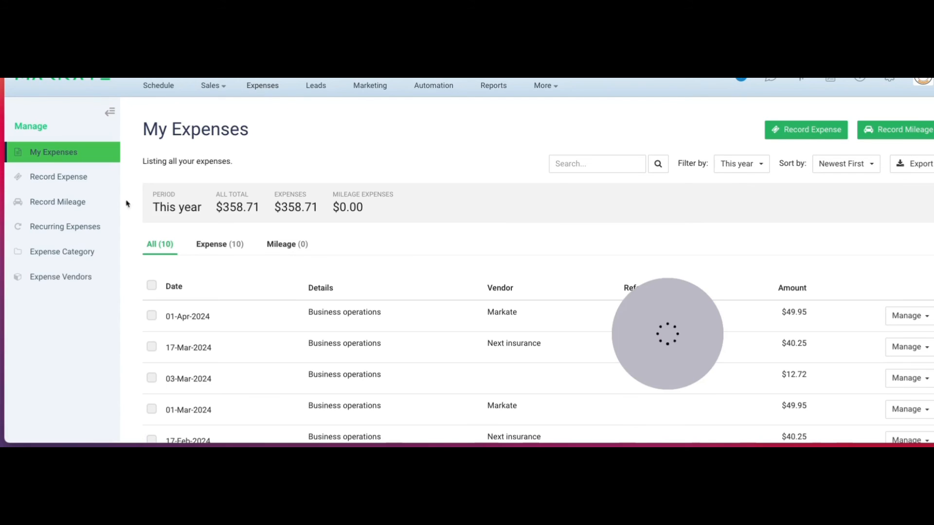
{"action": "left_click", "coordinate": [56, 181]}
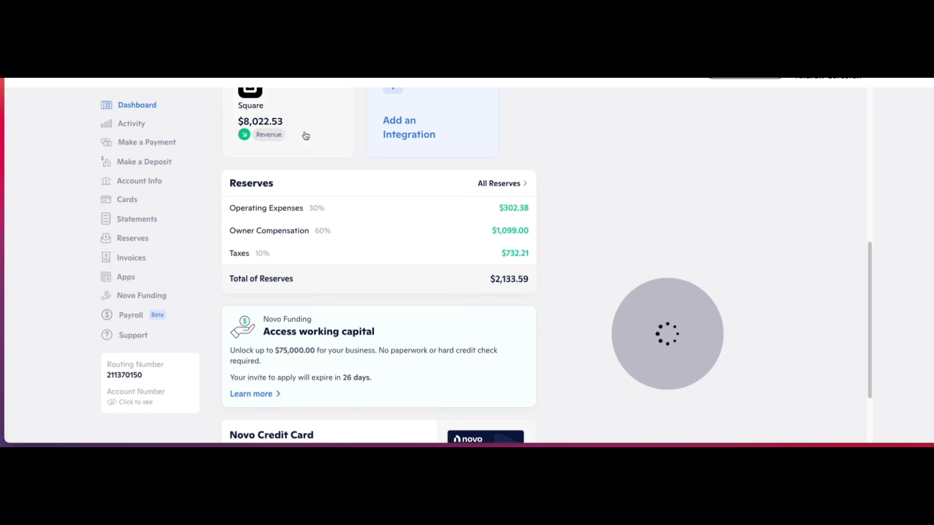
Return to the Novo dashboard, check the Square Inc deposit's category, note and receipt details, and close them.
{"action": "scroll", "coordinate": [321, 160], "scroll_direction": "up", "scroll_amount": 10}
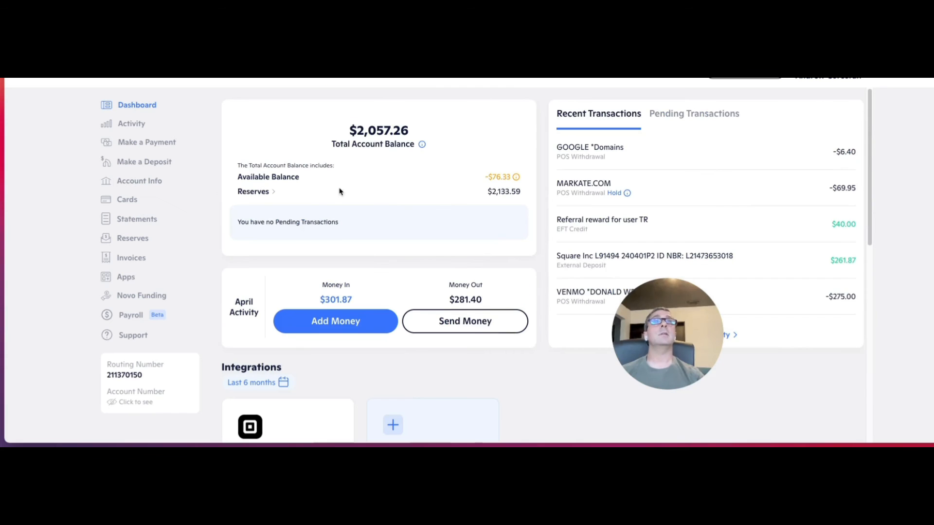
{"action": "left_click", "coordinate": [607, 264]}
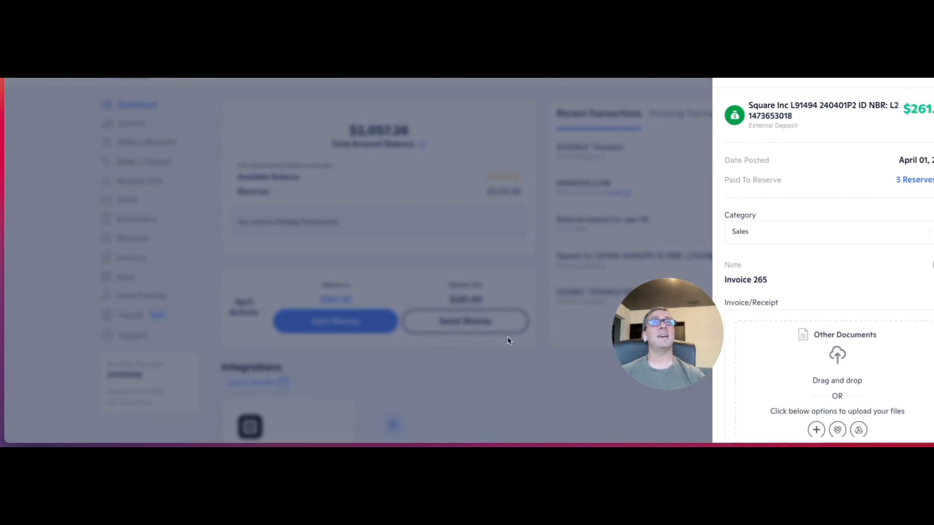
{"action": "left_click", "coordinate": [526, 380]}
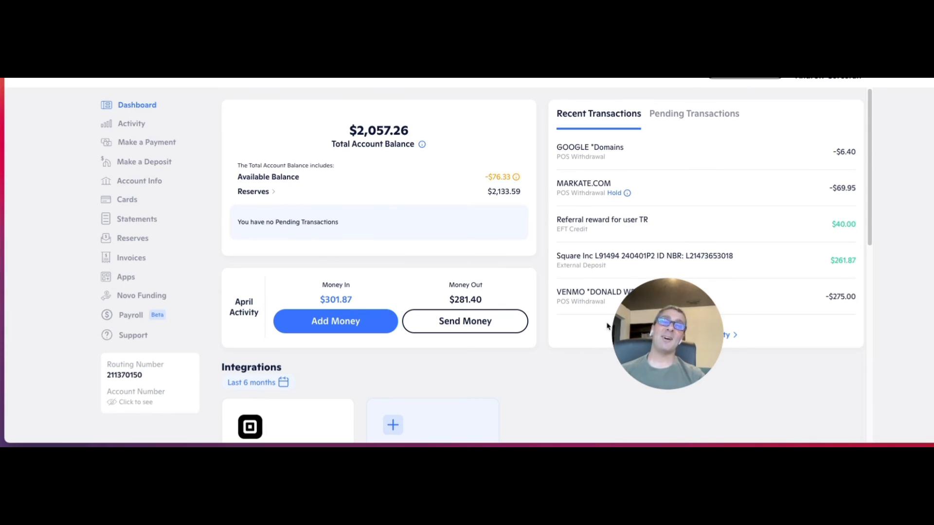